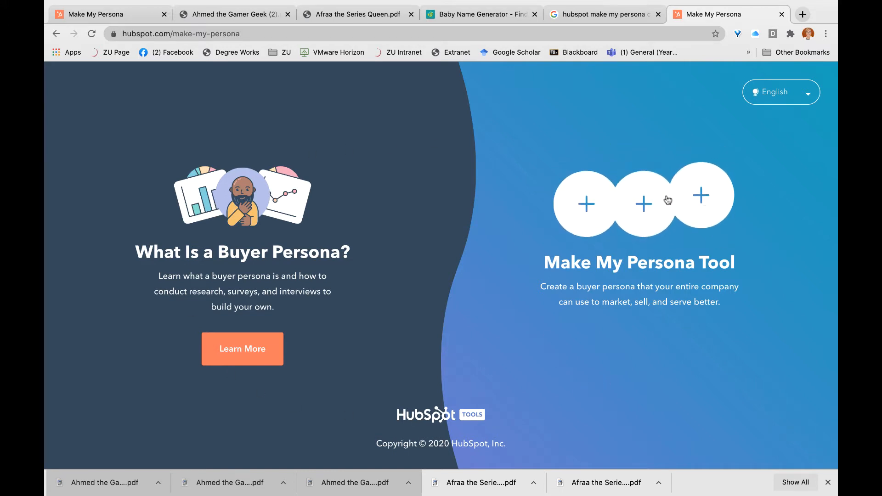
Step: Start a new persona with the wavy dark-haired, orange-topped avatar and name it with a first name followed by "the Series Queen"
left_click(586, 200)
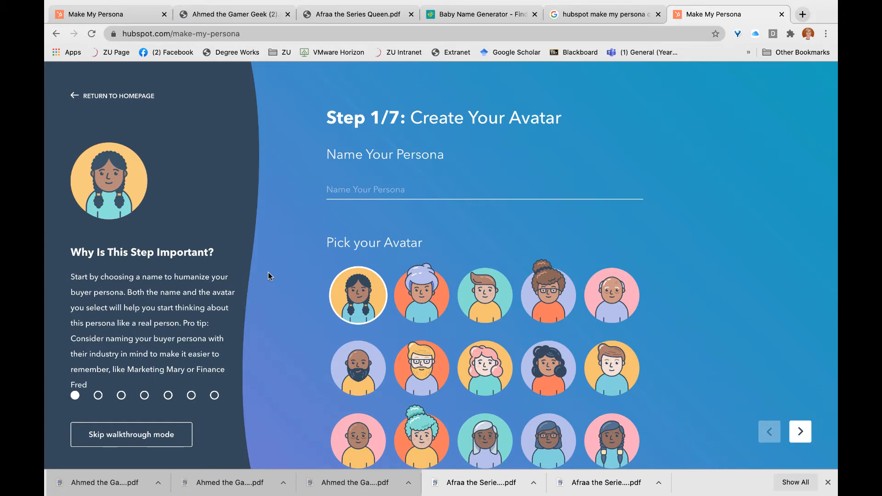
left_click(544, 373)
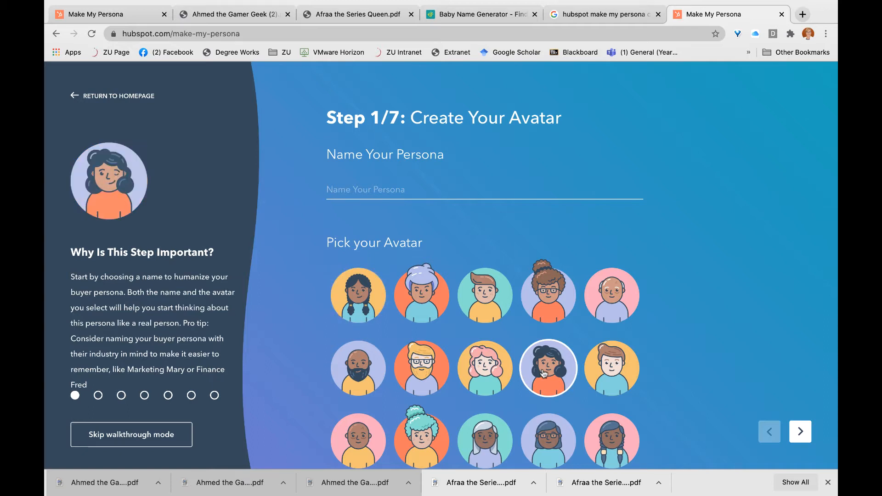
left_click(362, 190)
type("sA")
key("BackSpace")
key("BackSpace")
type("Afraa the ")
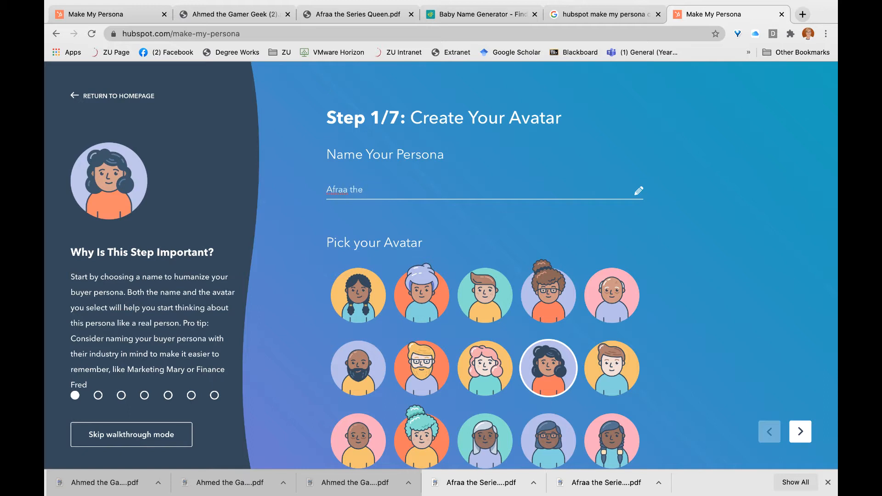
type("Series Queen")
left_click(801, 435)
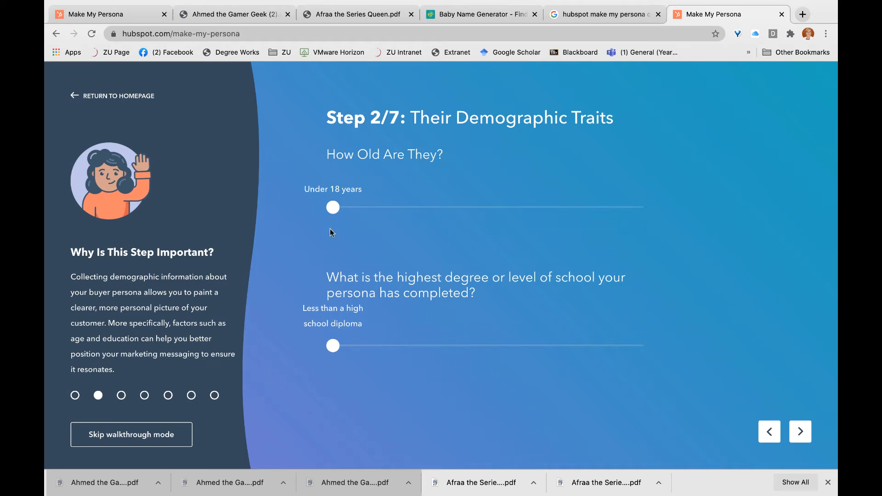
Step: Set the persona's demographic traits to age 25 to 34 years and a Bachelor's degree, and continue to the business questions
left_click_drag(332, 211, 437, 213)
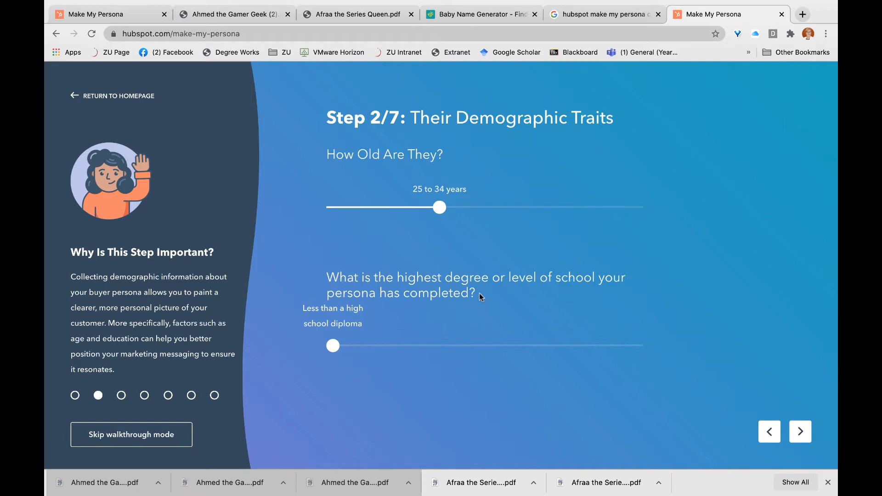
left_click_drag(333, 345, 511, 345)
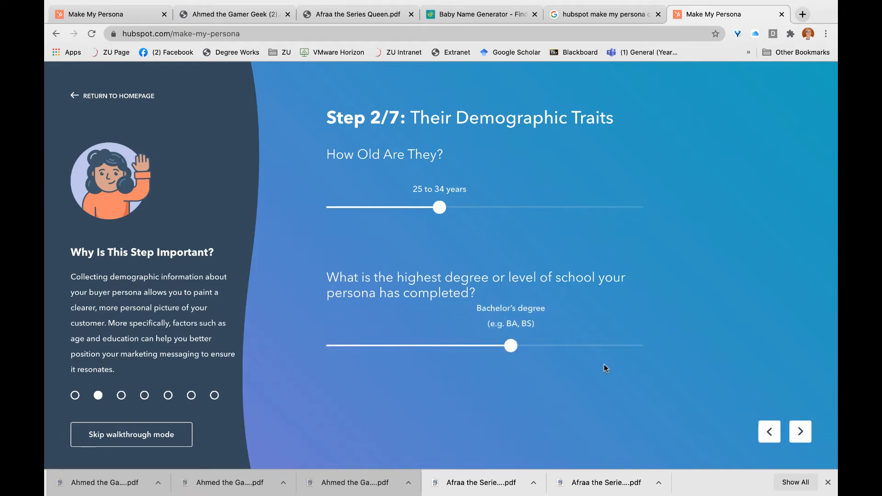
left_click(800, 432)
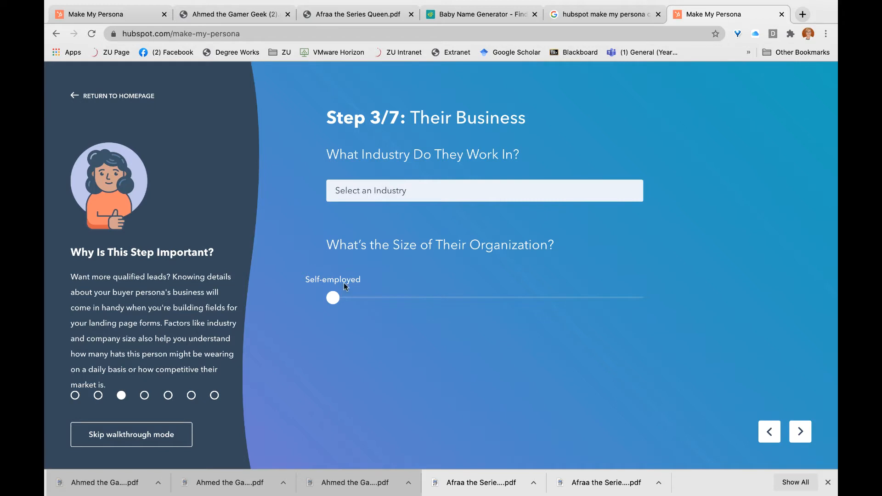
Step: Set the persona's industry to Marketing and organization size to 51-200 employees, and continue to the career questions
left_click(400, 190)
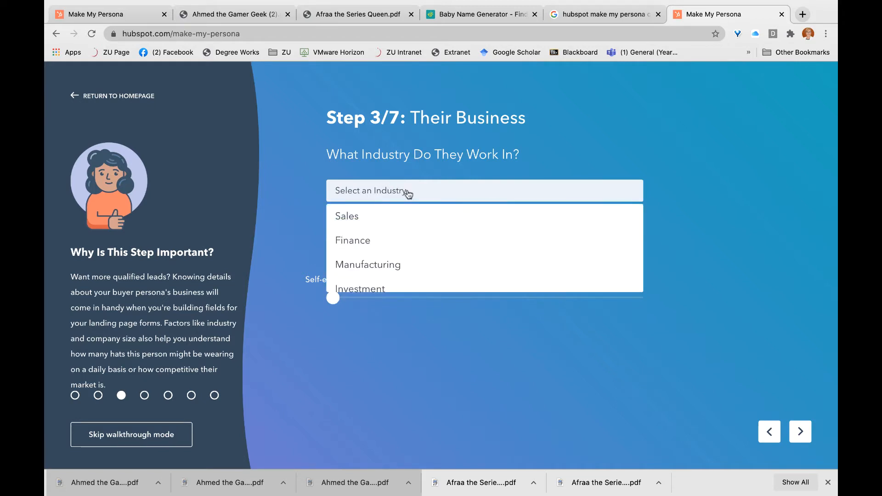
scroll(386, 263, "down", 3)
scroll(387, 263, "down", 5)
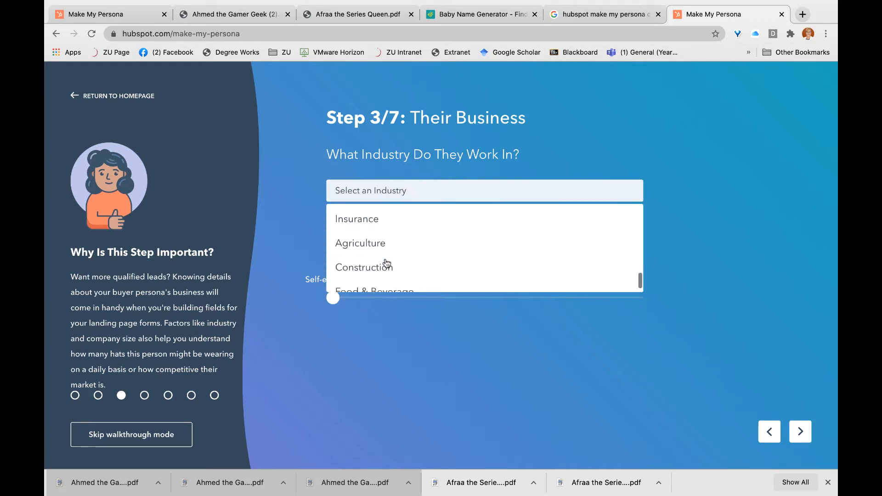
scroll(387, 263, "up", 6)
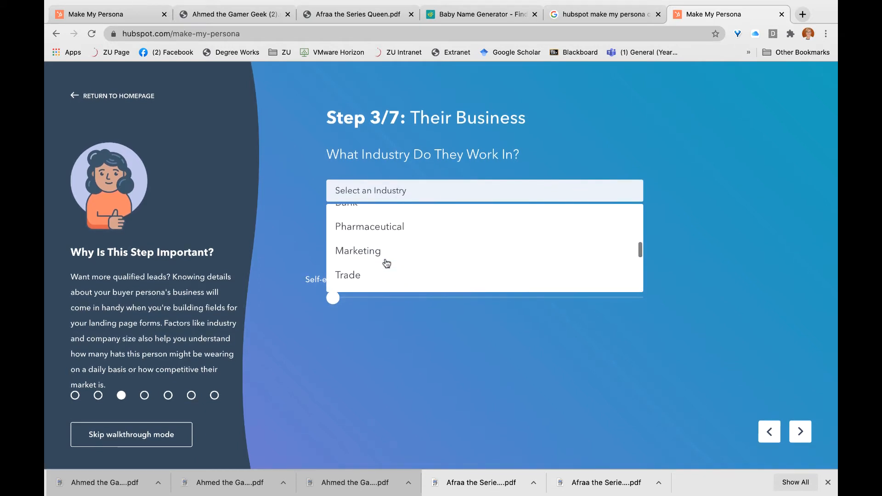
scroll(387, 263, "up", 6)
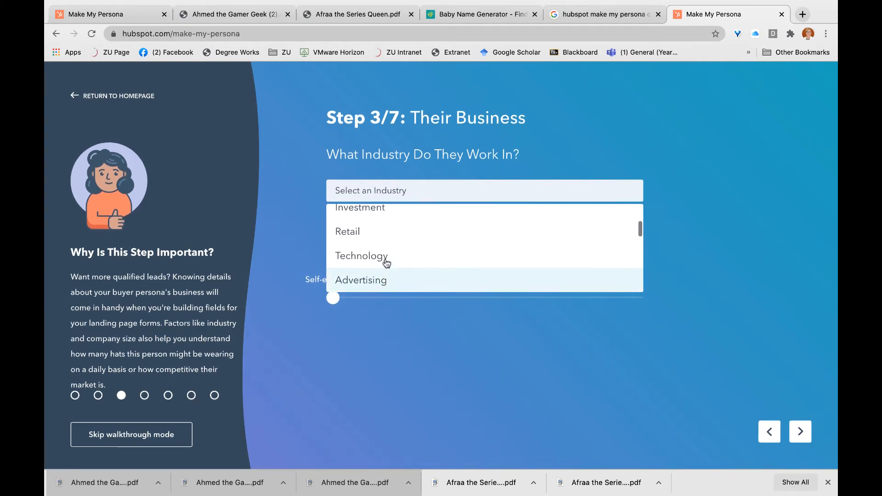
scroll(387, 263, "down", 5)
scroll(387, 263, "up", 1)
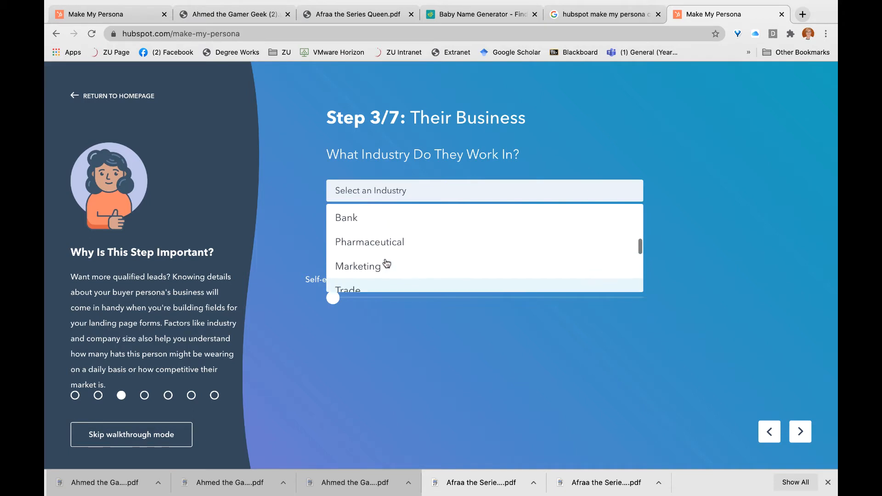
left_click(362, 261)
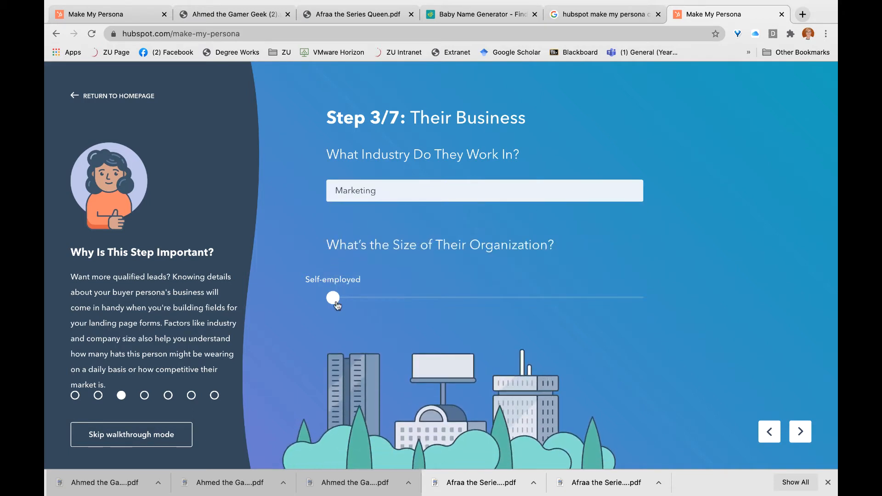
left_click_drag(336, 299, 442, 298)
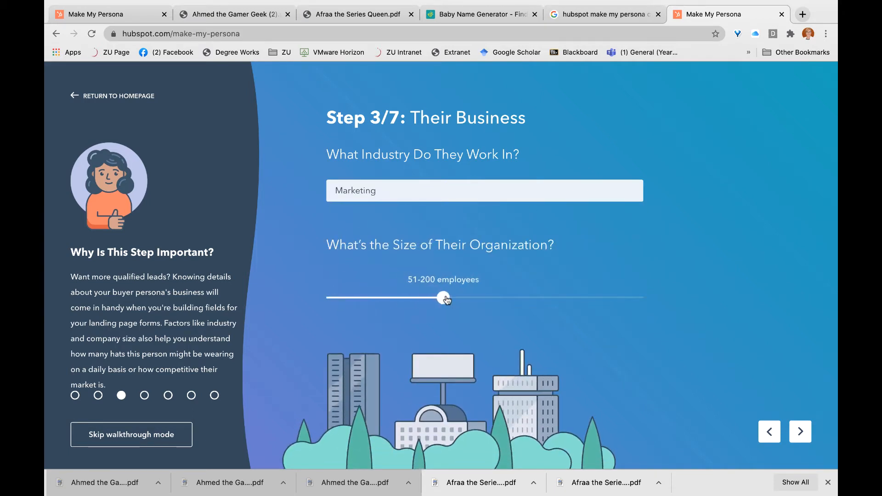
left_click(791, 430)
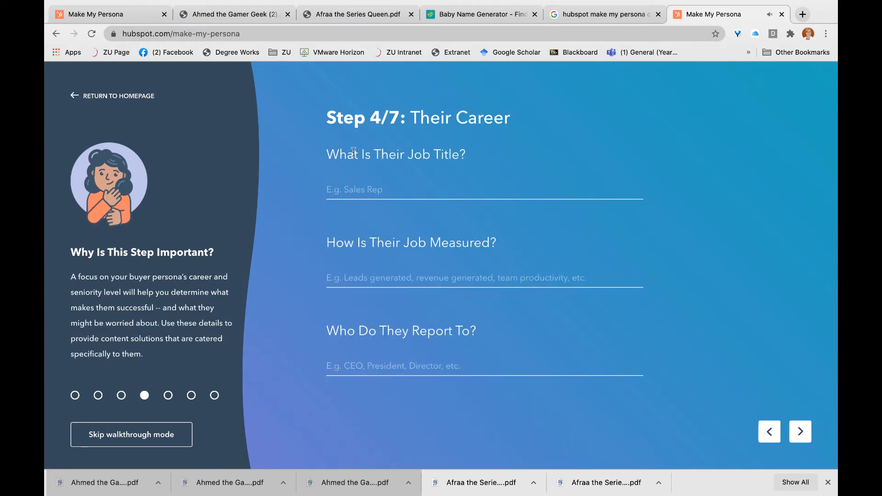
Step: Enter "Student/Young Professional" as the persona's job title
left_click(372, 192)
type("Student/Young r")
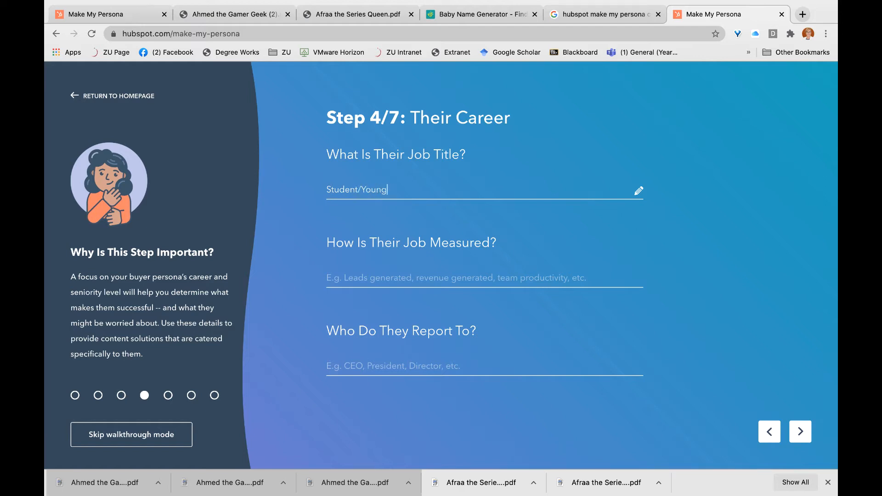
type("Professional")
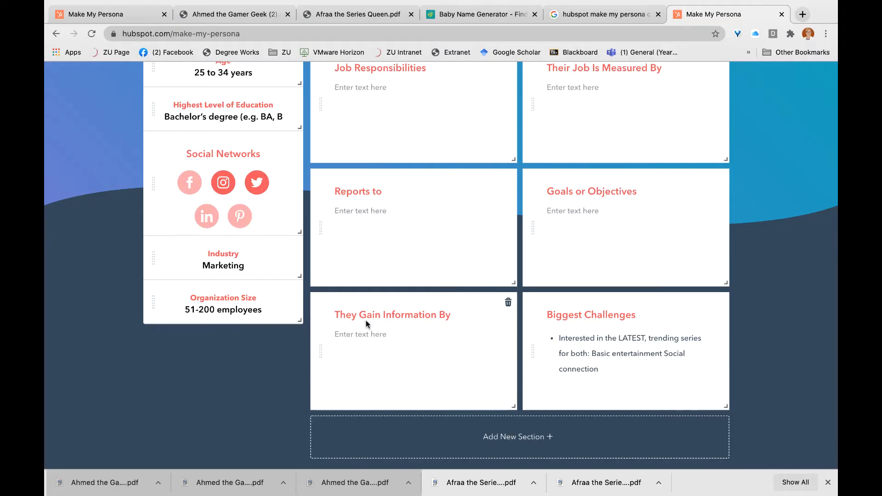
Step: Change the persona overview's color scheme to the medium teal blue swatch
scroll(366, 320, "up", 5)
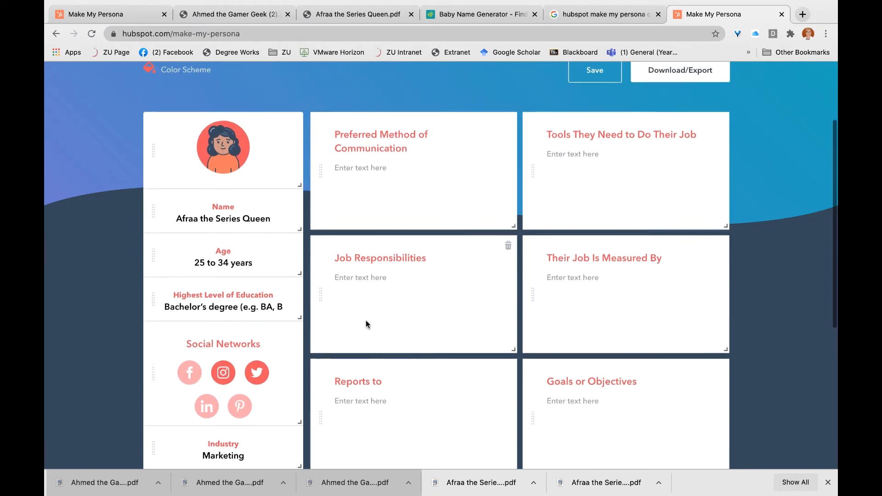
scroll(365, 320, "up", 1)
left_click(173, 91)
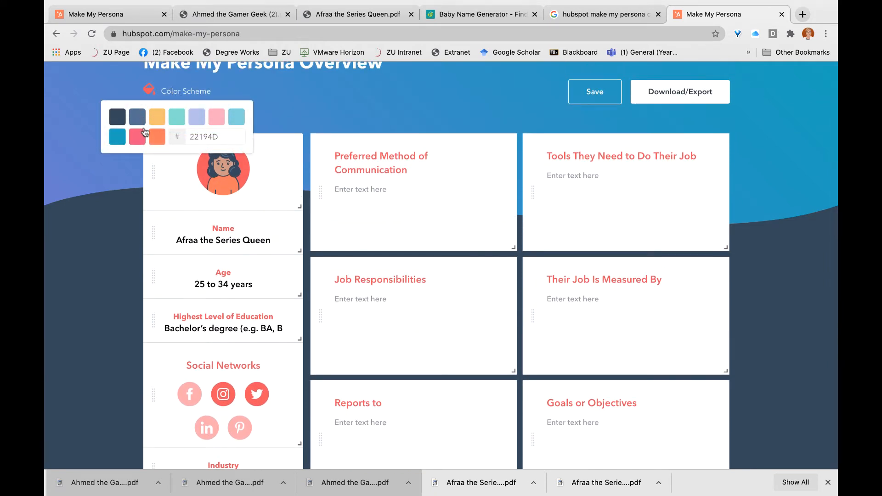
left_click(115, 138)
left_click(315, 92)
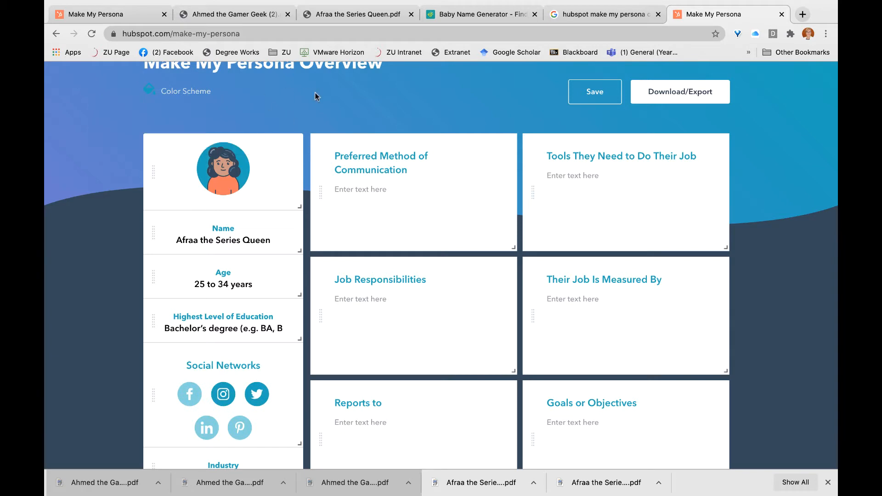
Step: Change the persona's age range to "18 to 45 years" in the overview
scroll(353, 216, "down", 2)
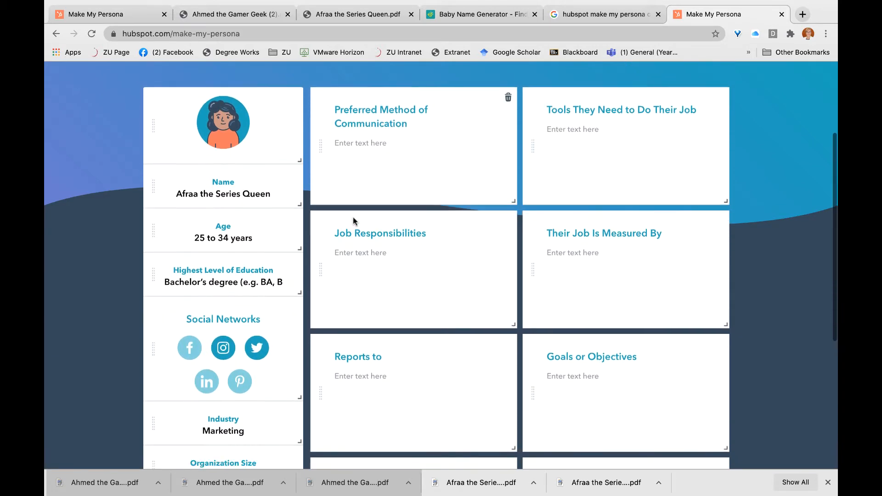
scroll(221, 226, "down", 1)
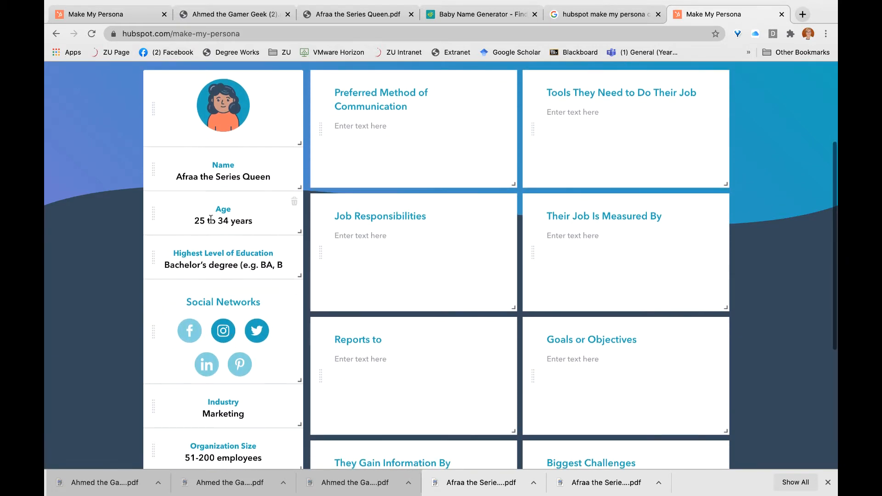
left_click(228, 221)
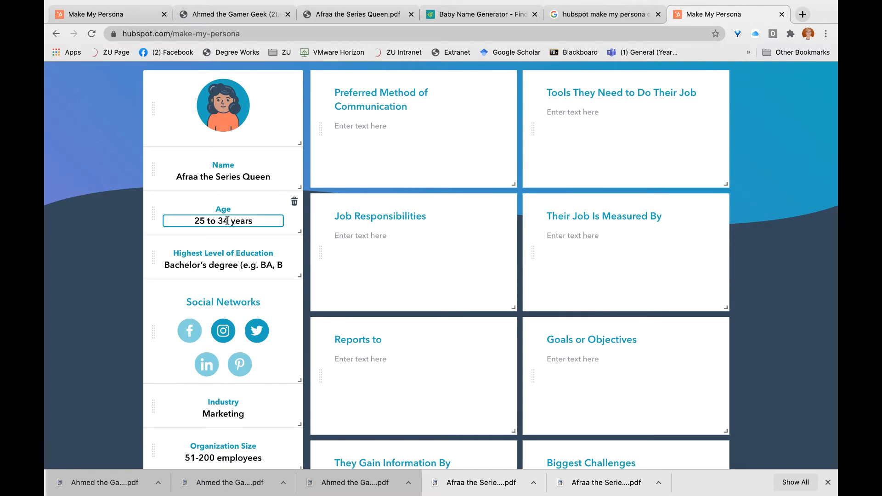
key("BackSpace")
key("End")
type("5")
left_click(203, 222)
key("BackSpace")
key("BackSpace")
type("1")
key("BackSpace")
type("18")
Step: Replace the persona's industry in the overview with "Student/Young Professional"
scroll(235, 289, "down", 1)
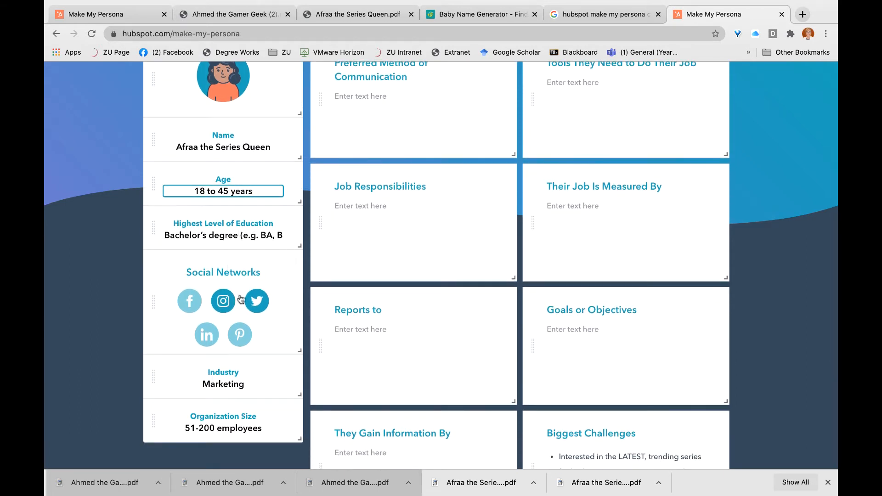
scroll(242, 320, "down", 1)
left_click(248, 356)
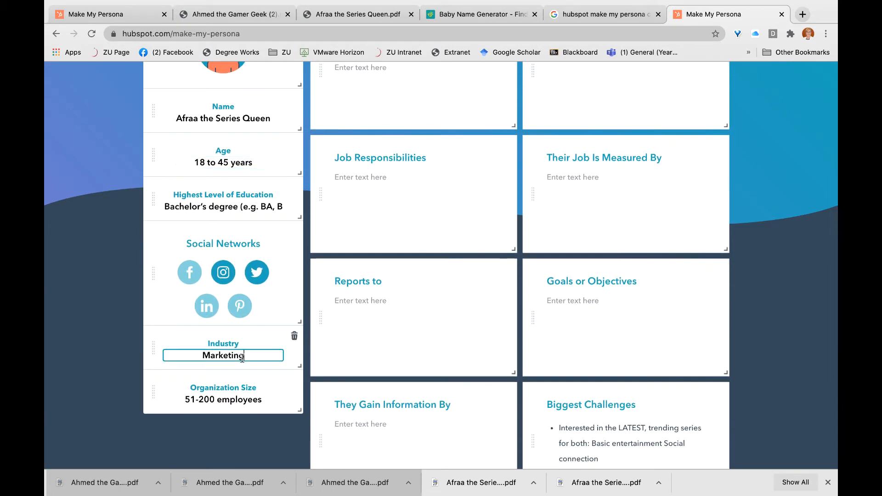
left_click_drag(250, 357, 162, 357)
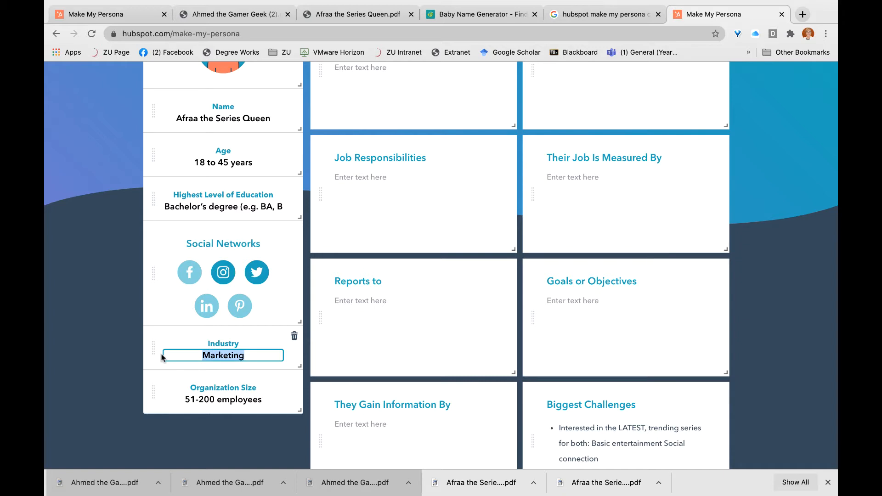
type("Studen")
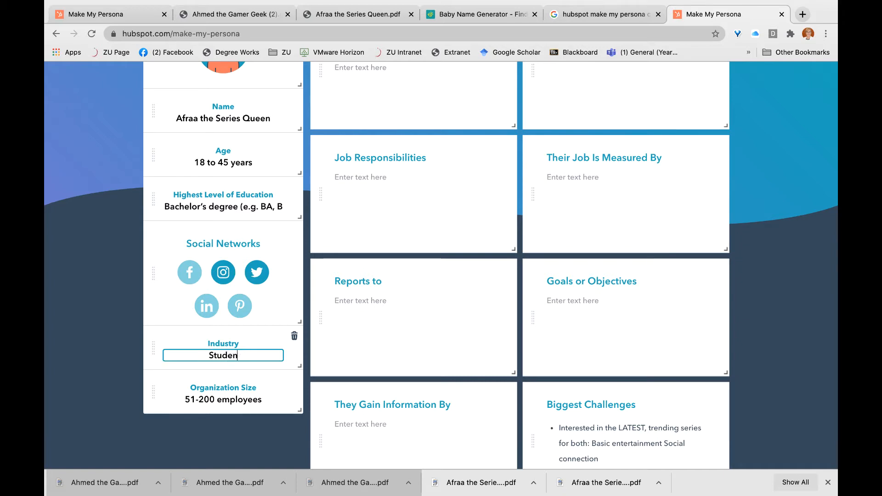
type("t/Young ")
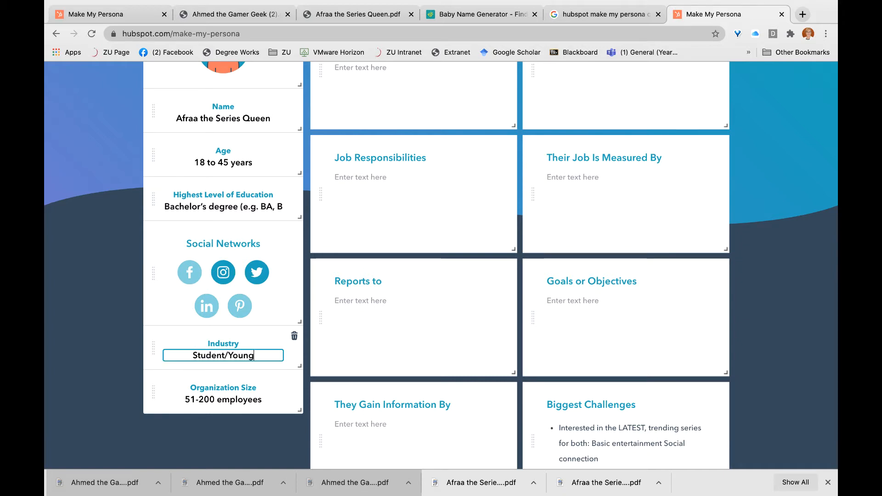
type("Professional")
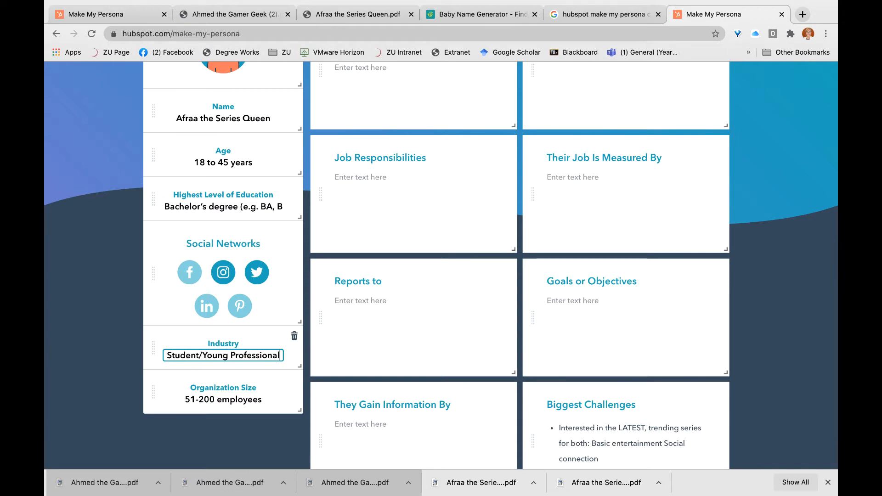
Step: Delete the overview sections on communication method, job responsibilities, tools, reporting line, job measurement and how they gain information
scroll(195, 288, "up", 4)
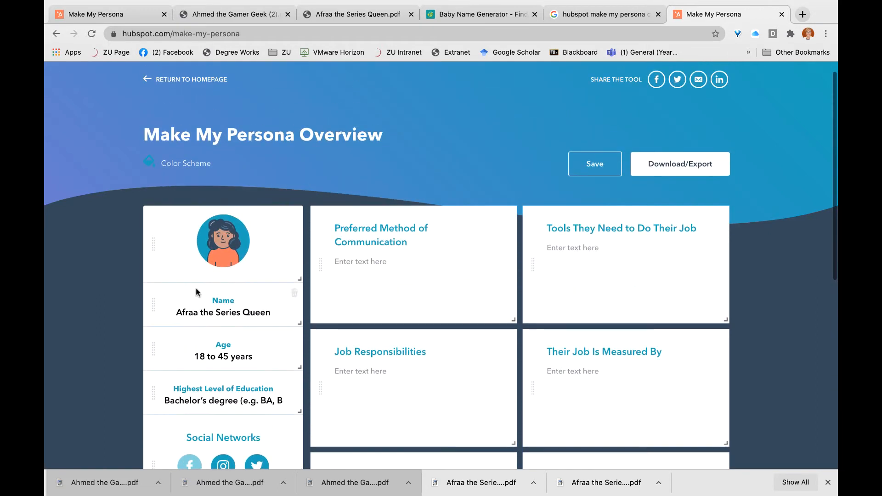
scroll(371, 230, "down", 2)
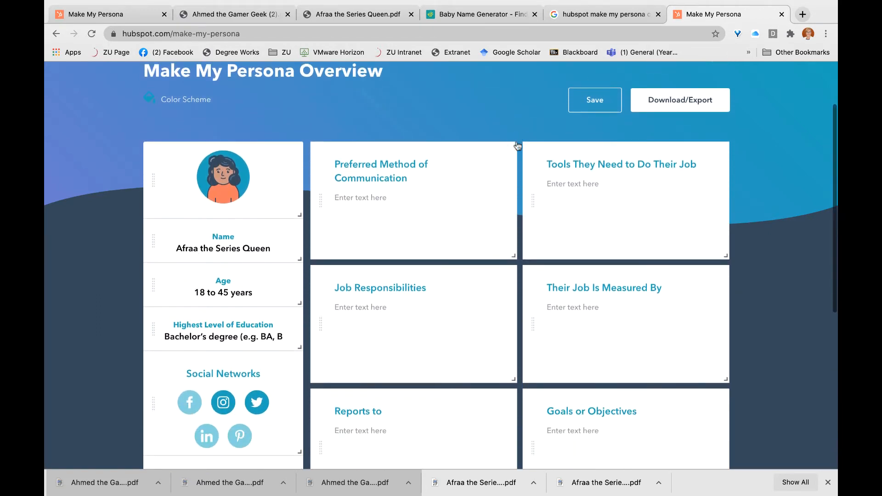
left_click(508, 153)
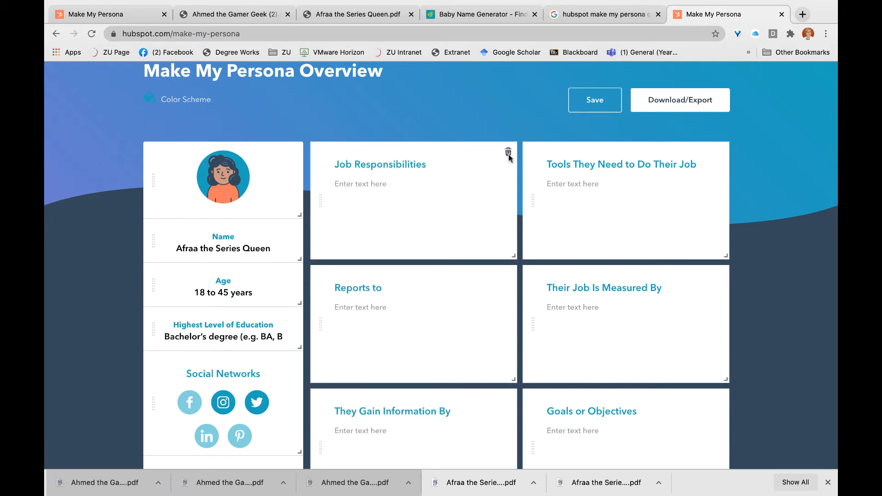
left_click(508, 153)
left_click(721, 152)
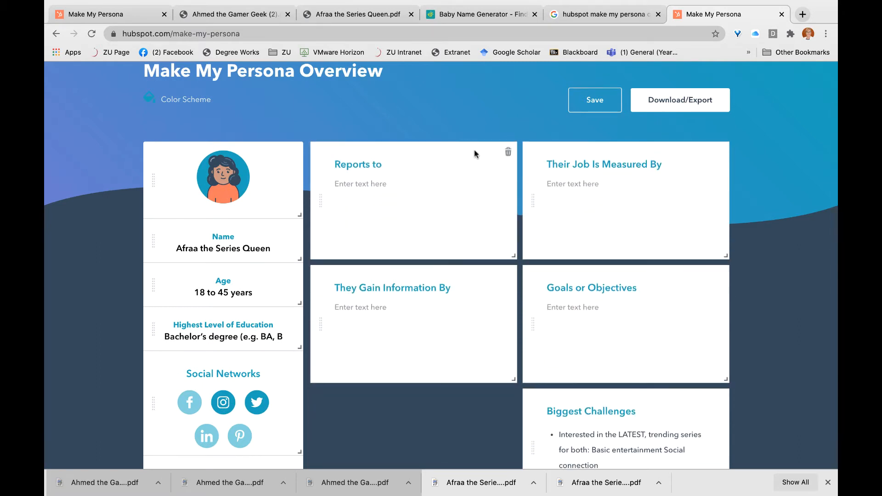
left_click(508, 153)
left_click(720, 152)
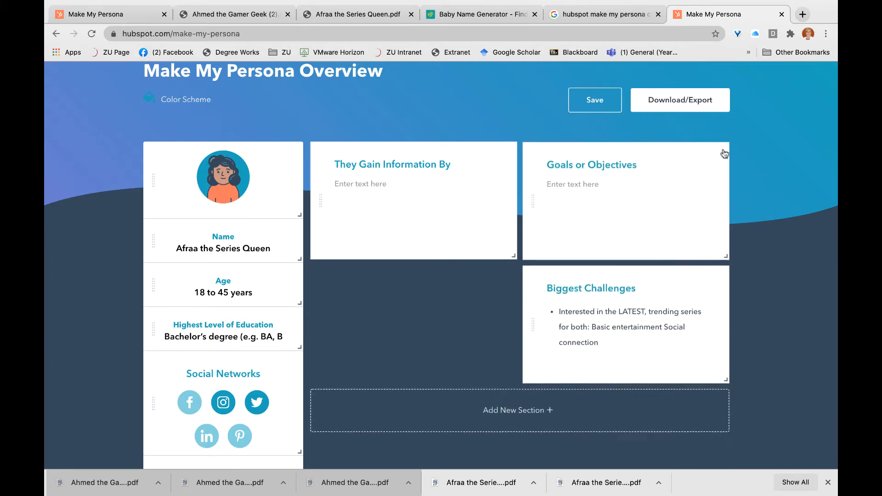
left_click(508, 153)
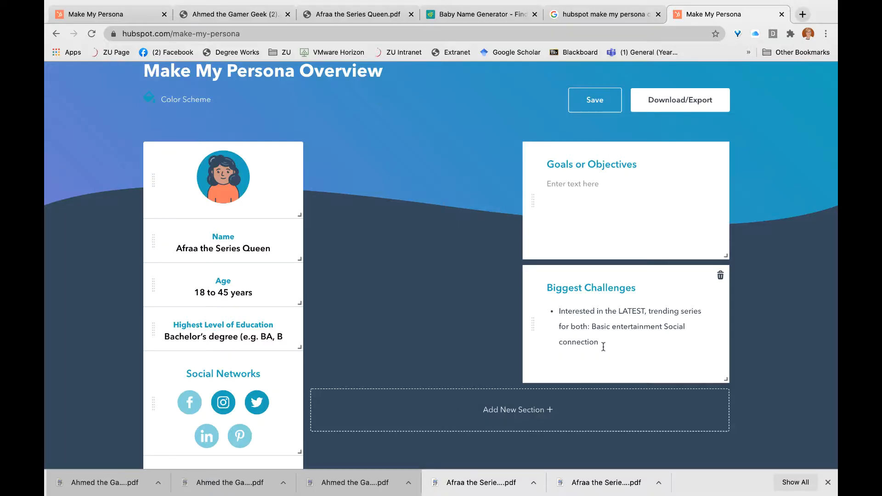
Step: Move the Biggest Challenges text into Goals or Objectives, split it into three lines, and place that section beside Biggest Challenges
left_click_drag(599, 343, 548, 316)
key("super+x")
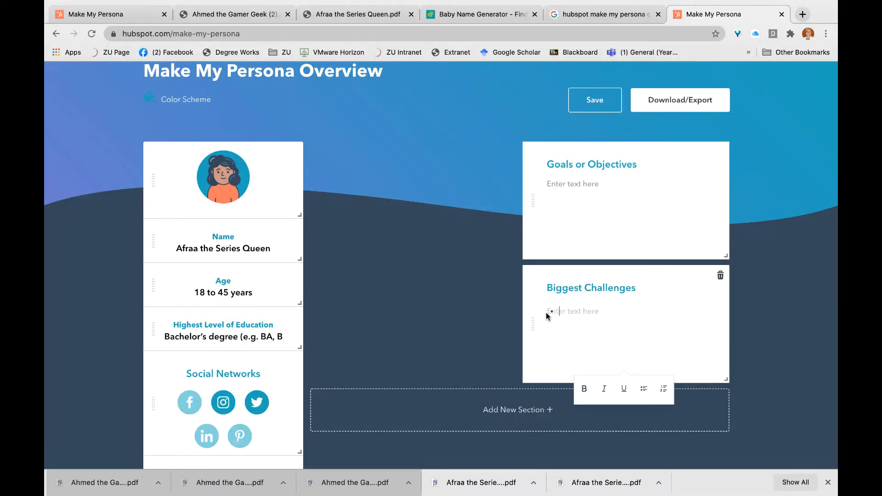
left_click(559, 186)
key("super+v")
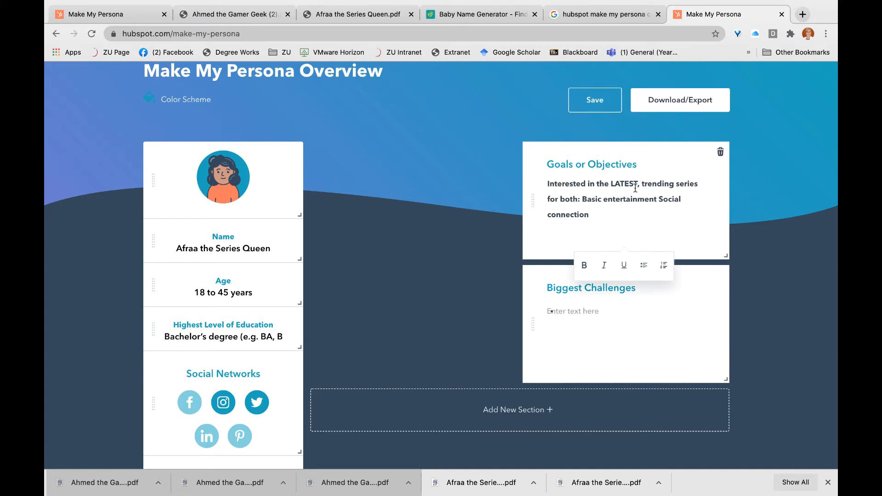
left_click(582, 199)
key("Return")
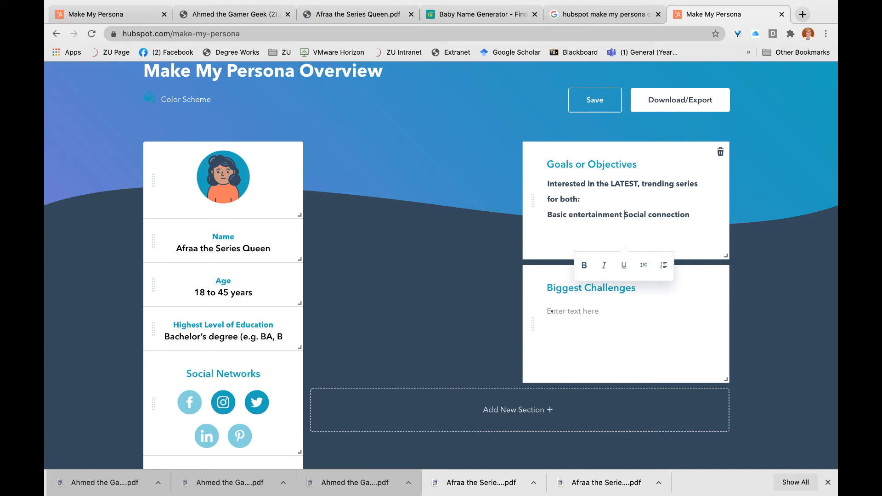
key("Return")
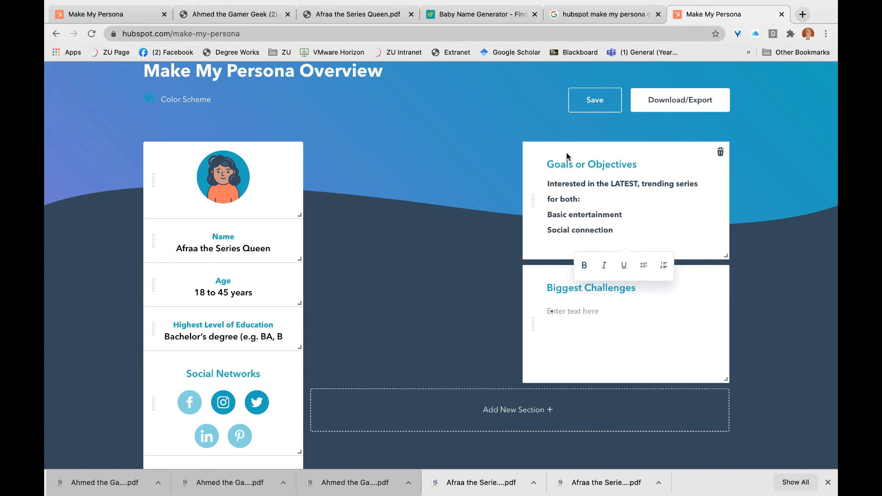
left_click_drag(566, 148, 391, 152)
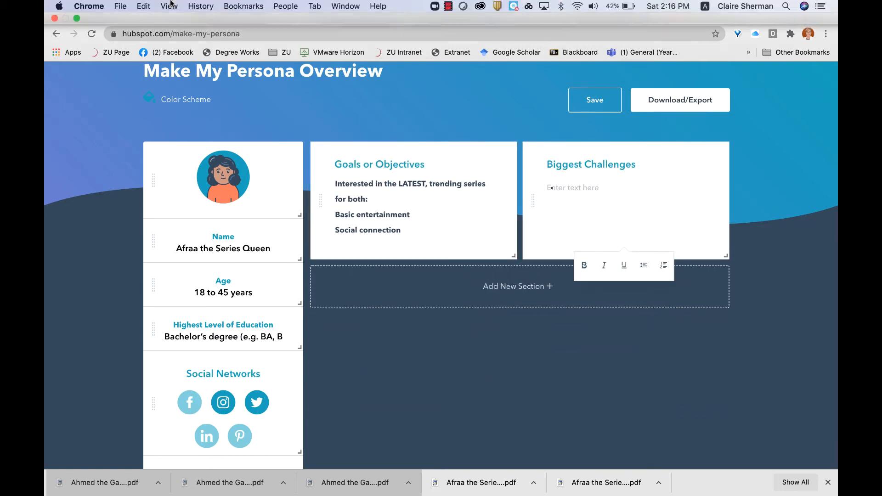
Step: Copy the two challenges from the earlier series fan persona PDF into the Biggest Challenges section as separate bullets
left_click(346, 16)
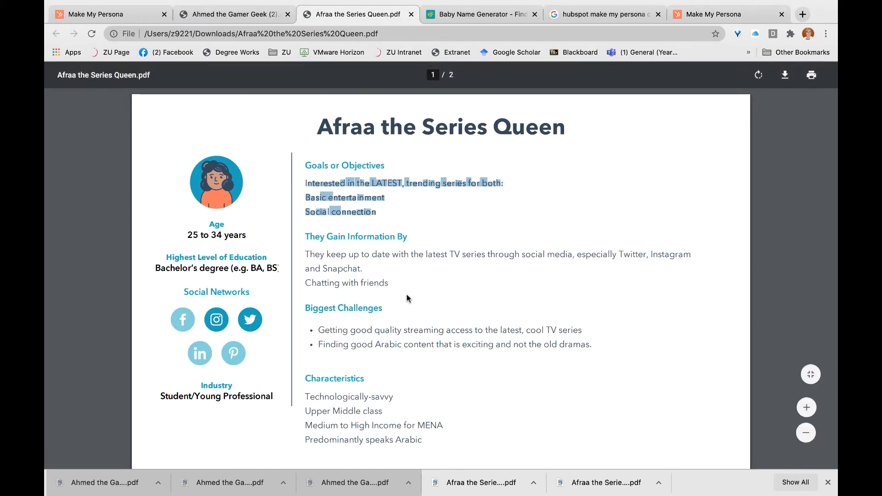
left_click_drag(318, 329, 597, 344)
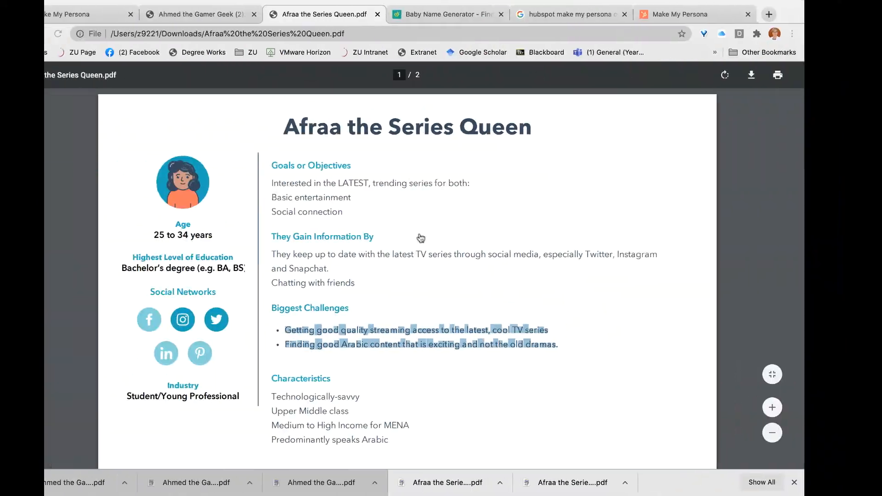
left_click(669, 18)
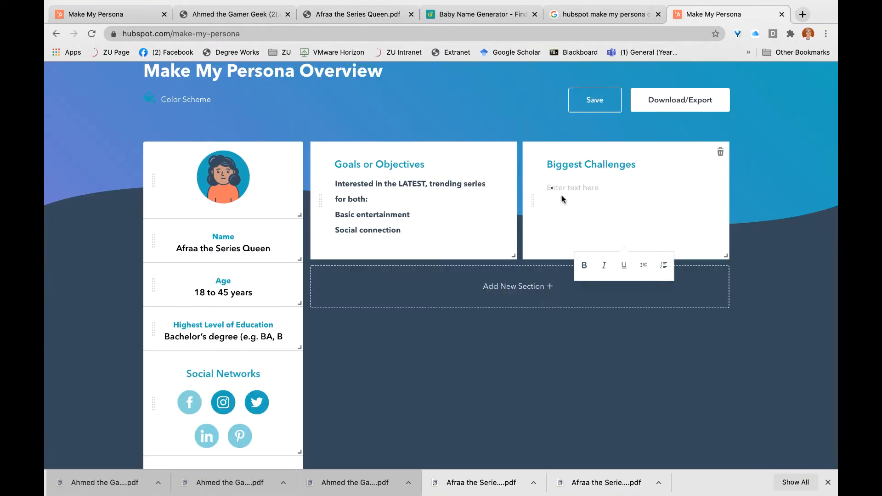
key("super+v")
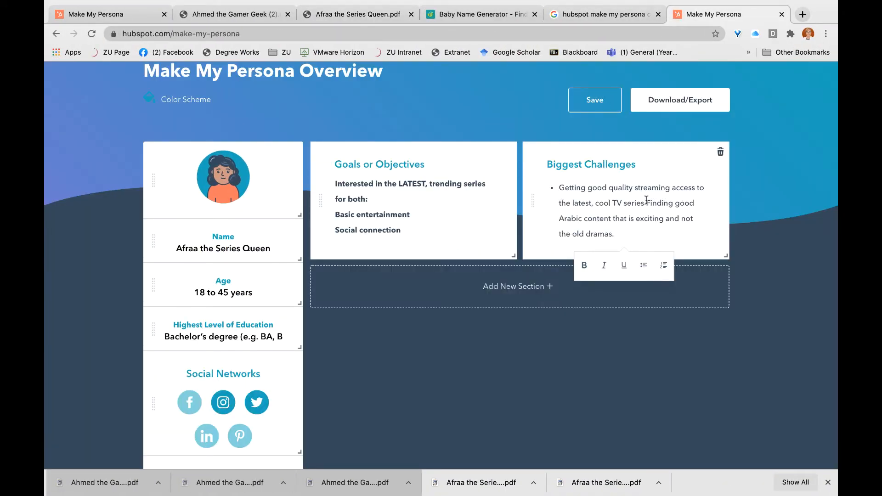
left_click(662, 203)
key("Return")
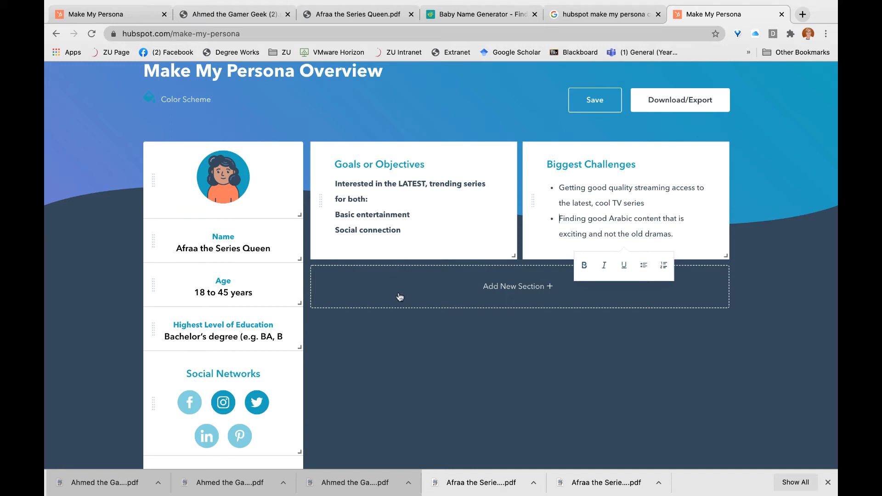
Step: Add a "Personal Characteristics" section with the characteristics copied from the earlier persona PDF, each on its own line
left_click(483, 297)
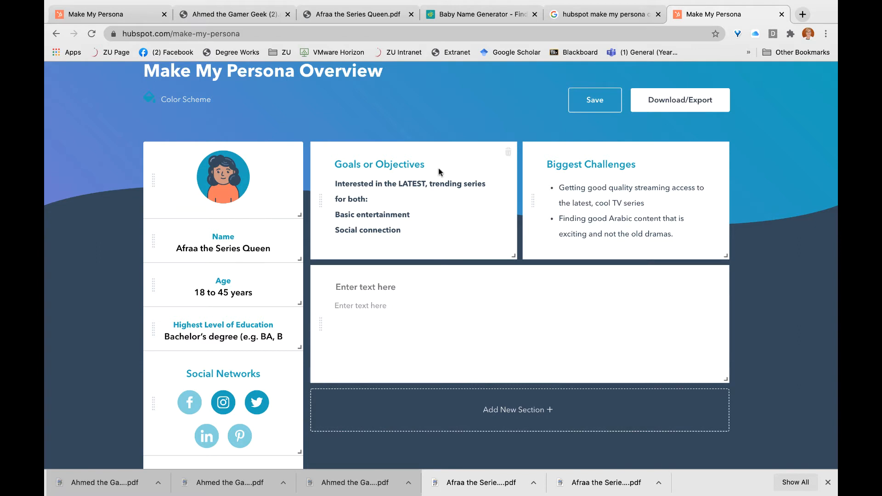
left_click(358, 14)
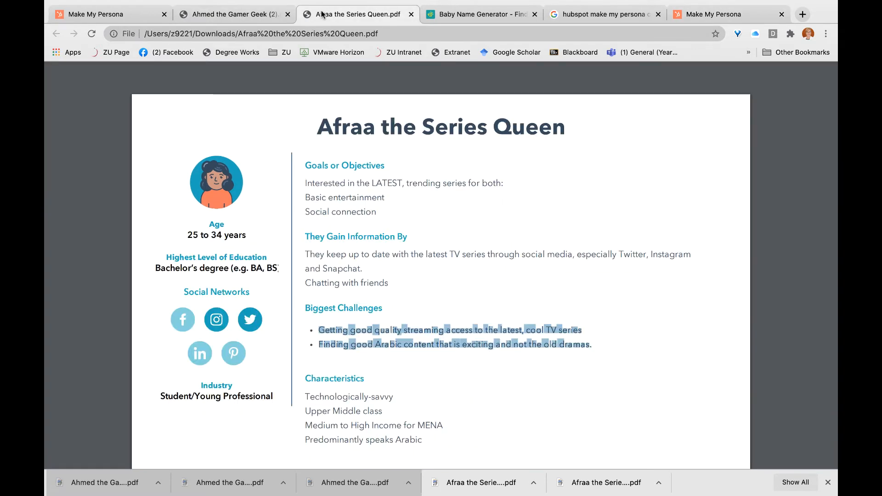
scroll(366, 292, "down", 3)
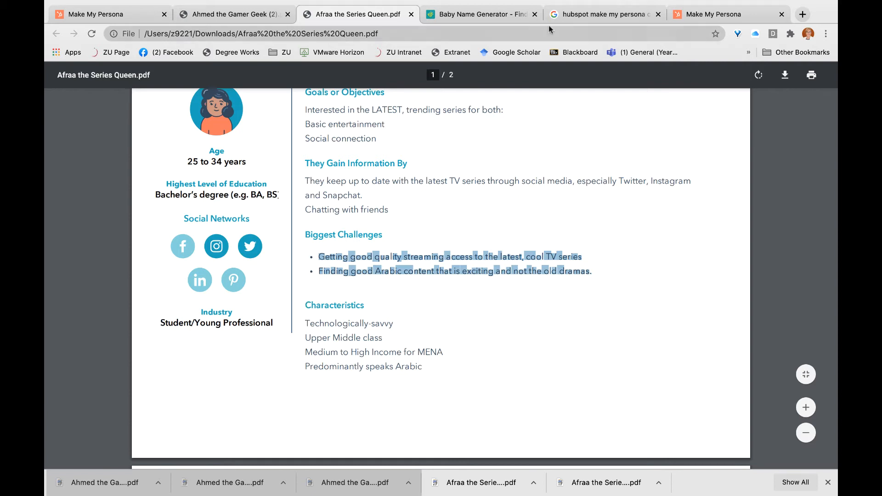
left_click(702, 14)
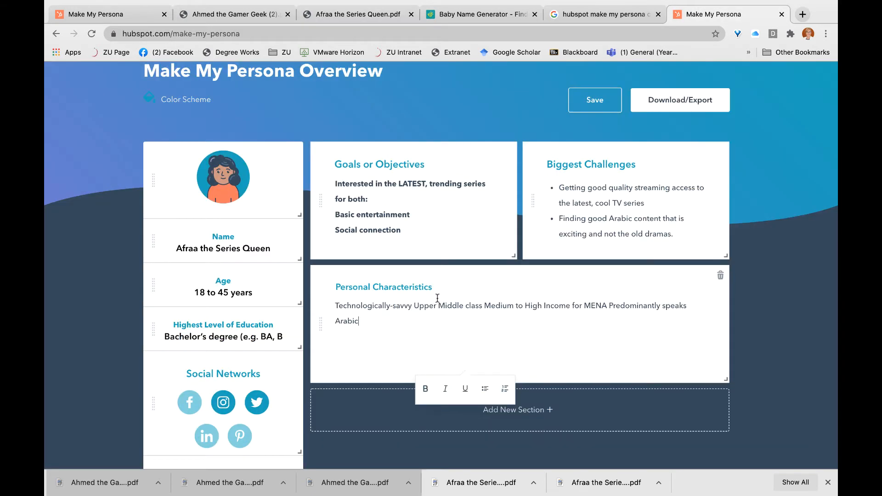
left_click(413, 306)
key("Return")
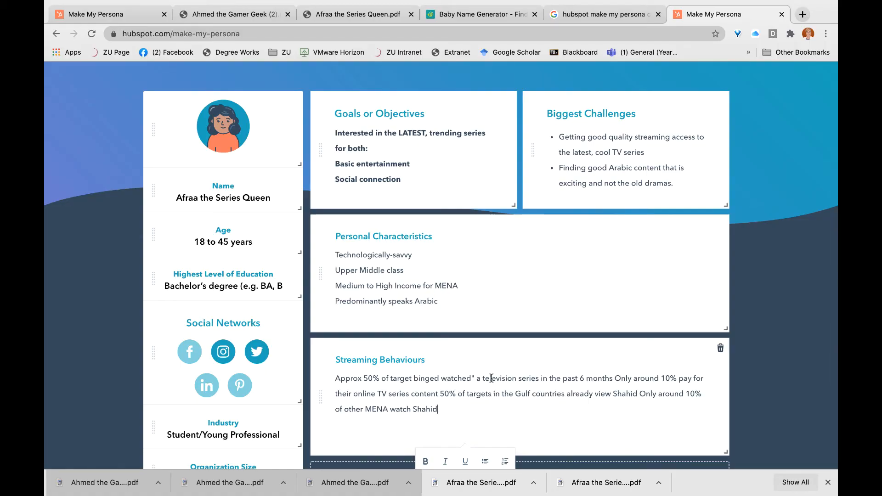
Step: Split the Streaming Behaviours text into four lines, one per statement
left_click(614, 378)
key("Return")
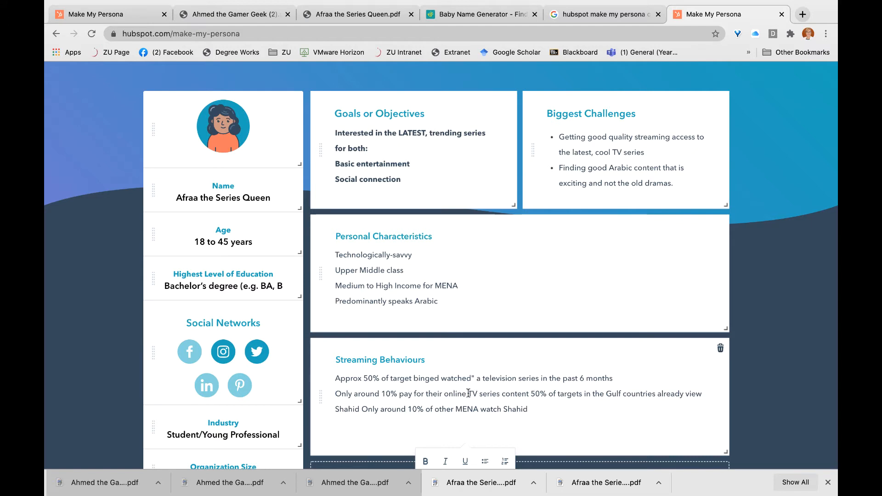
left_click(531, 394)
key("Return")
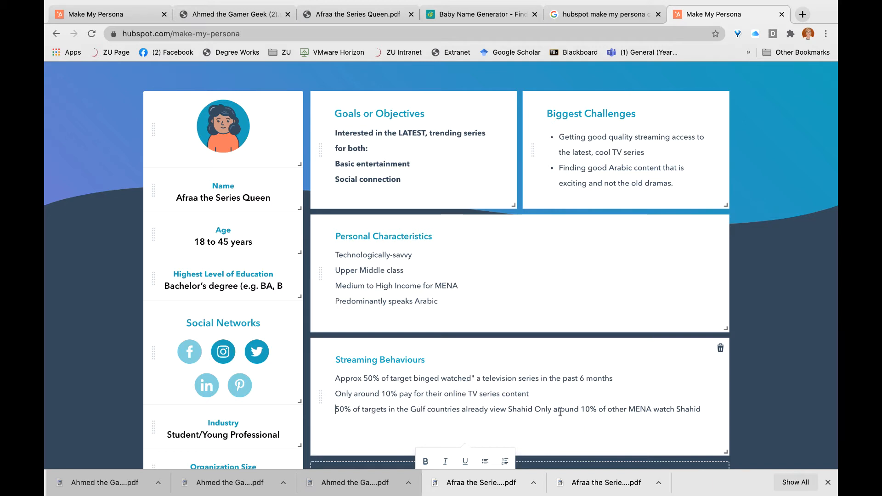
left_click(534, 408)
key("Return")
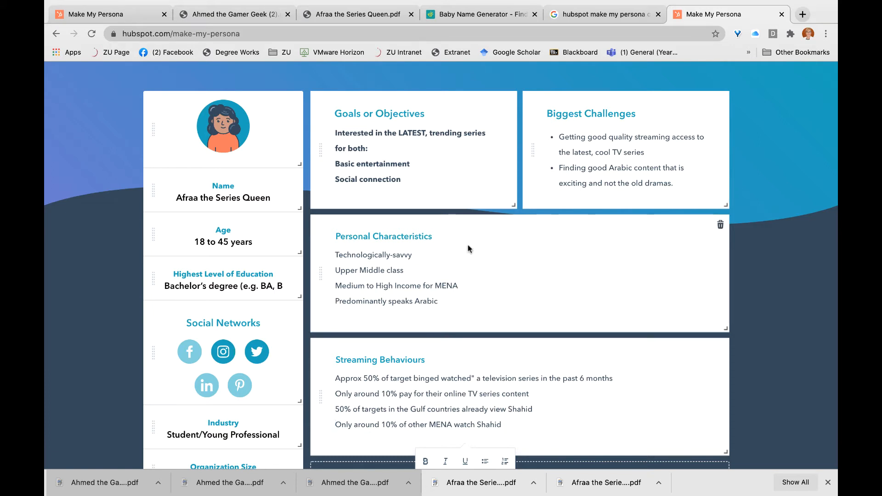
Step: Add the section "Where do they gain information about the product?" with the PDF's information text, putting "Chatting with friends" on its own line
left_click(101, 17)
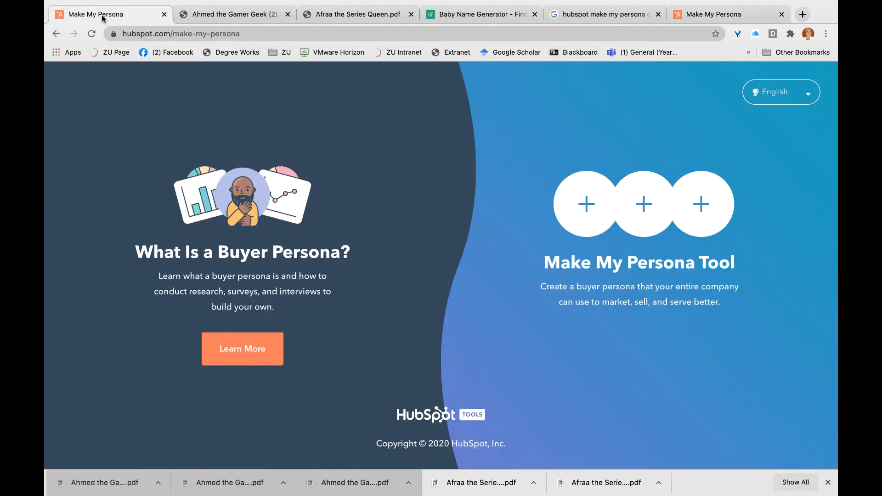
left_click(358, 15)
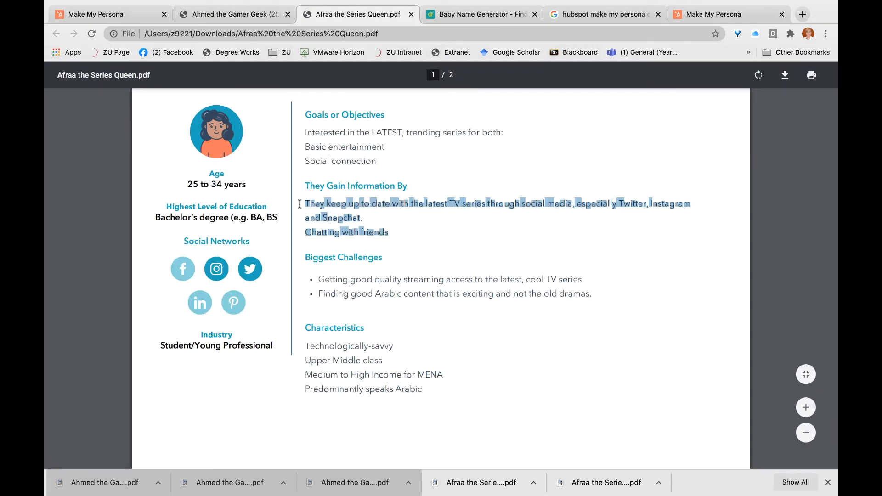
left_click(716, 14)
scroll(509, 299, "down", 2)
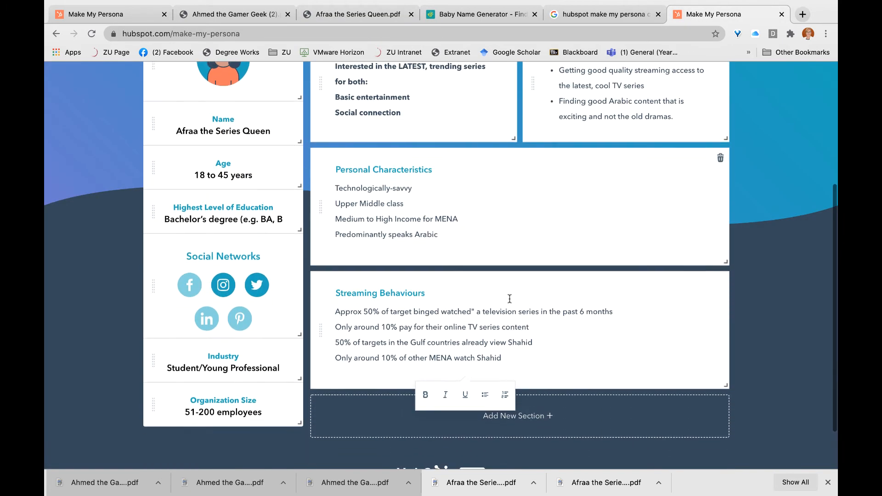
left_click(521, 416)
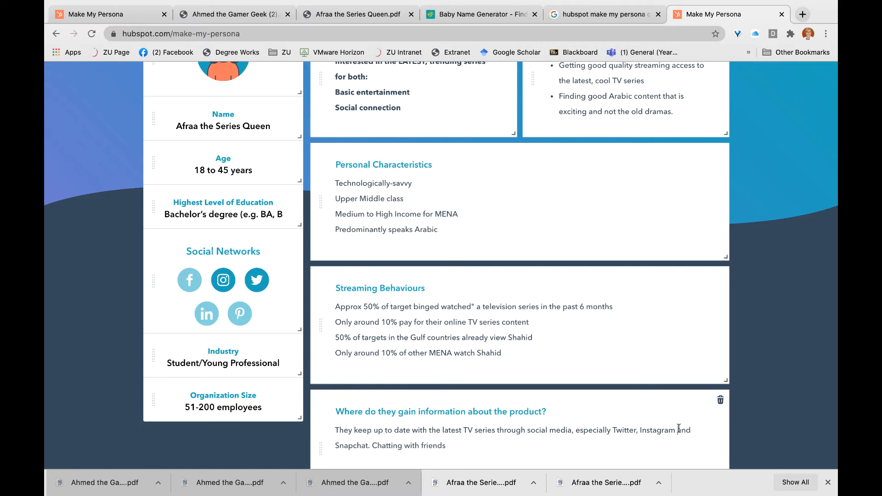
left_click(371, 445)
key("Return")
scroll(404, 232, "down", 3)
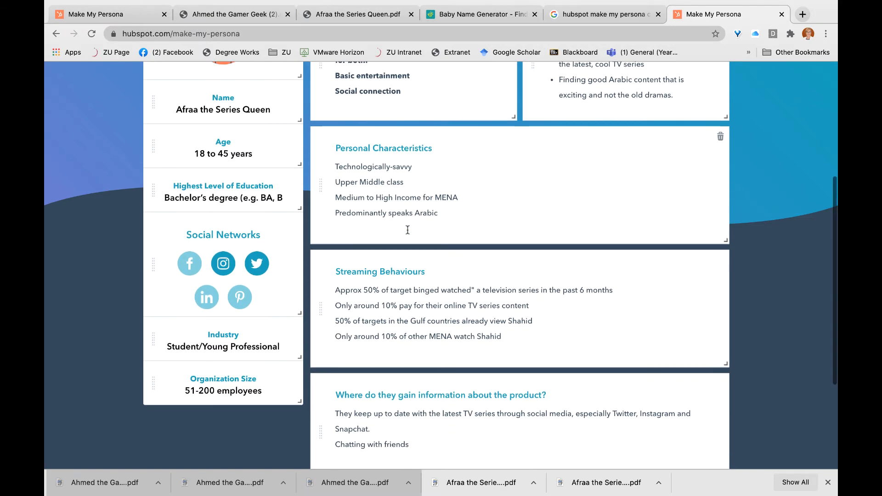
Step: Review the finished persona overview, then save the persona and download it as a PDF
scroll(407, 230, "up", 4)
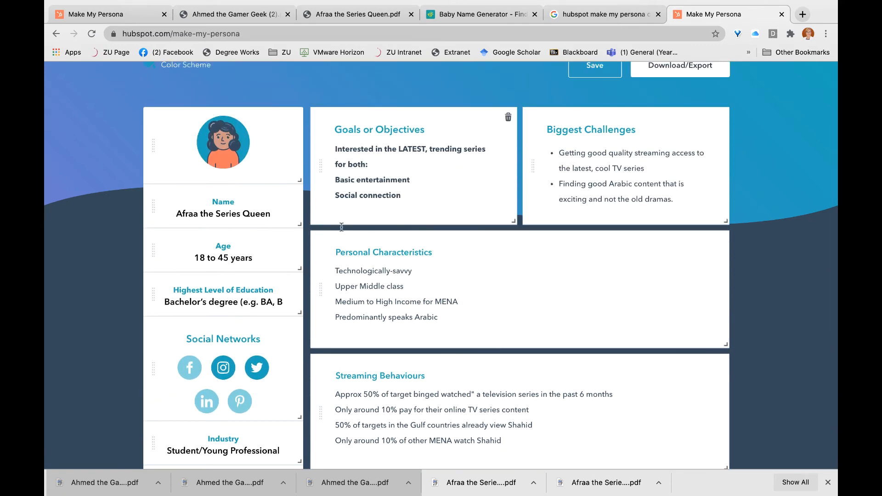
scroll(415, 275, "down", 1)
scroll(415, 275, "up", 3)
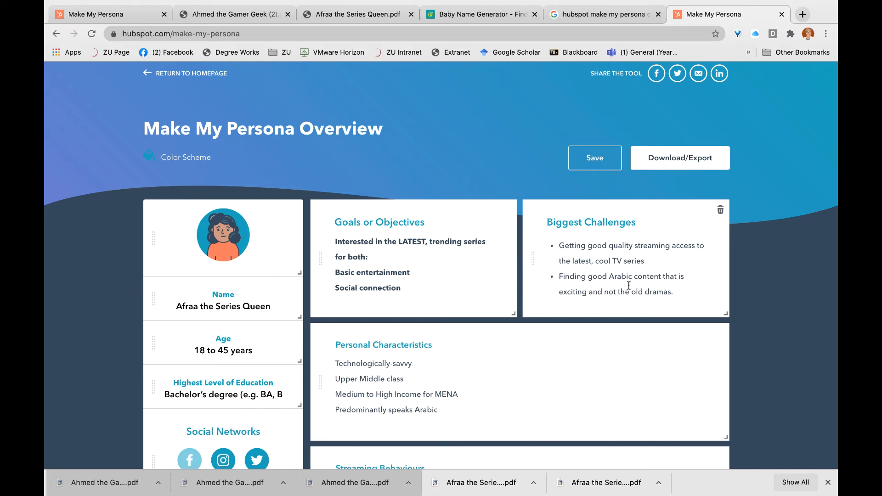
scroll(624, 267, "down", 3)
scroll(627, 284, "up", 3)
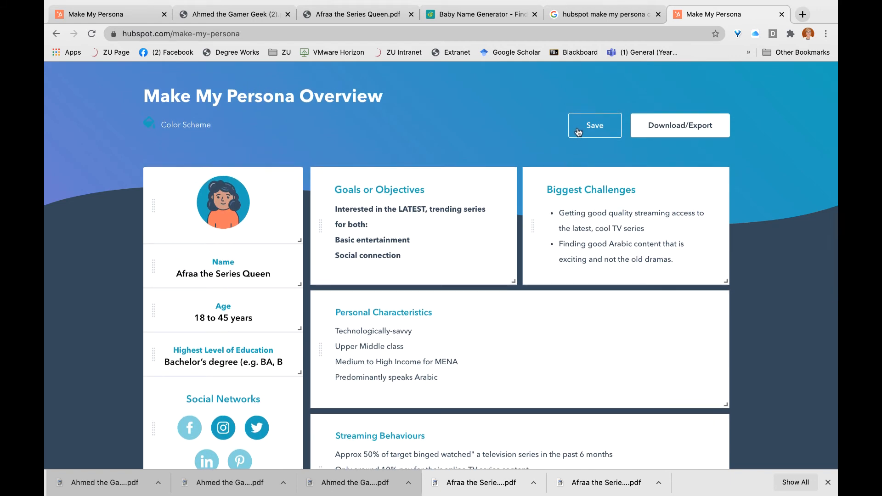
left_click(578, 132)
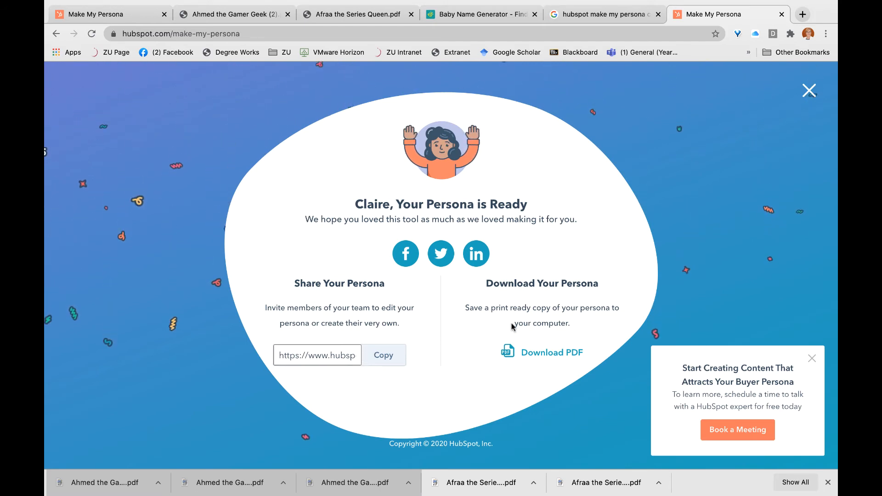
left_click(556, 353)
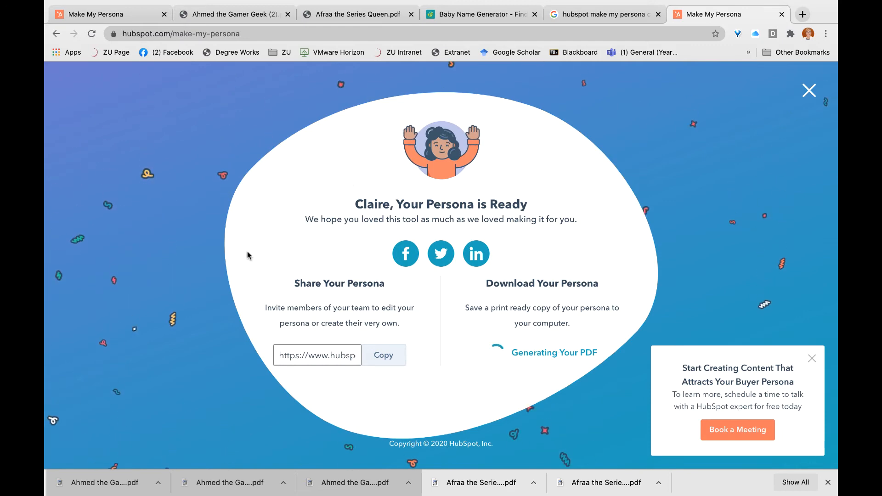
Step: Open the downloaded persona PDF, look through both pages, and view the gamer persona's PDF for comparison
left_click(92, 482)
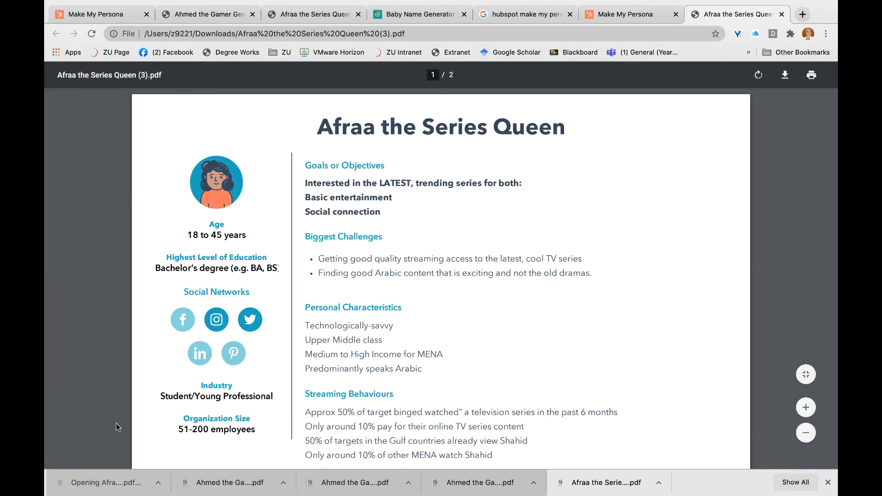
scroll(354, 336, "down", 8)
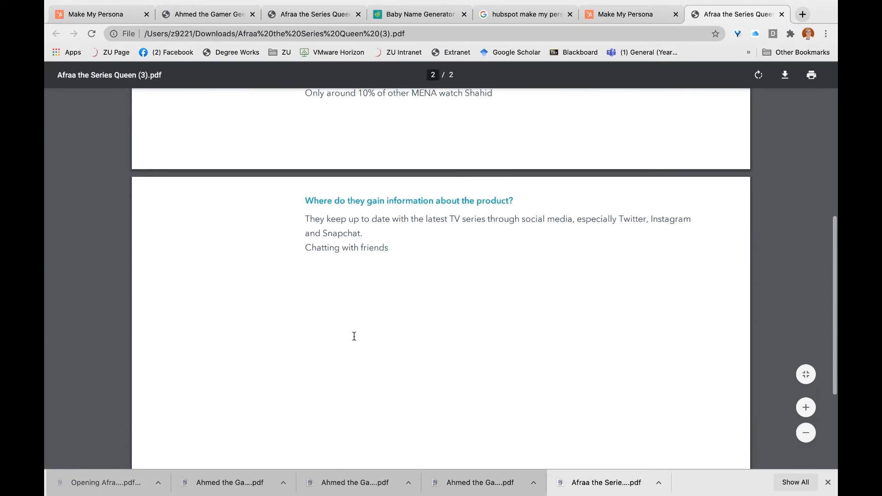
scroll(354, 336, "up", 8)
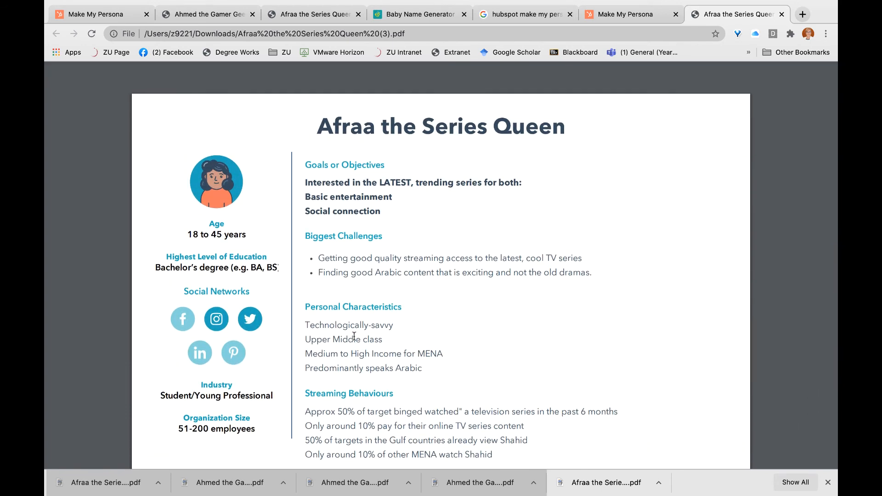
left_click(201, 15)
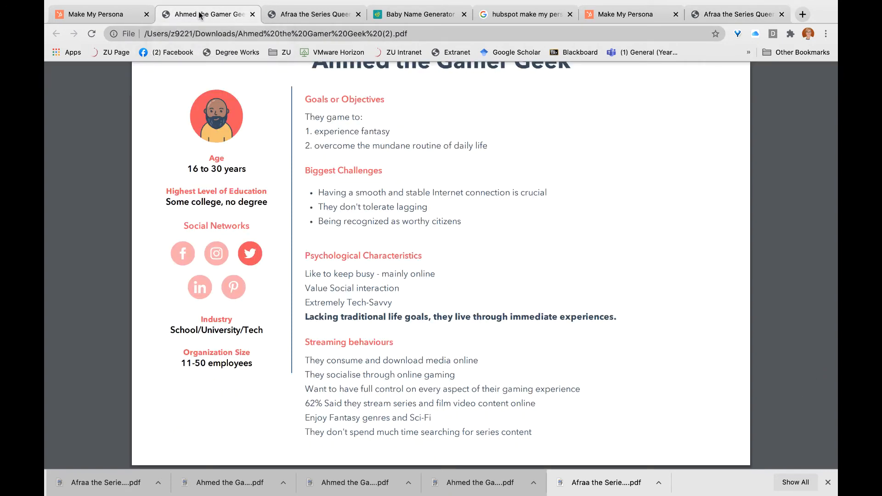
scroll(367, 207, "up", 3)
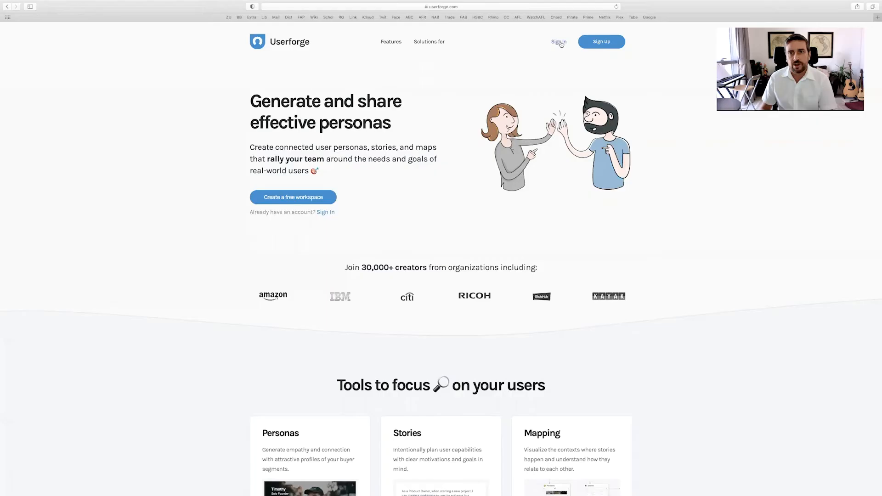
Step: Sign in to Userforge with the account's email address and password
left_click(562, 43)
left_click(400, 122)
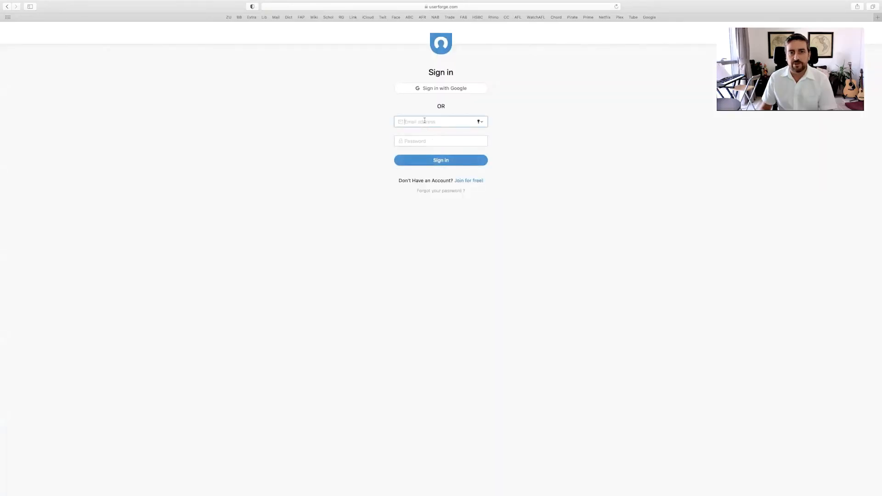
left_click(412, 139)
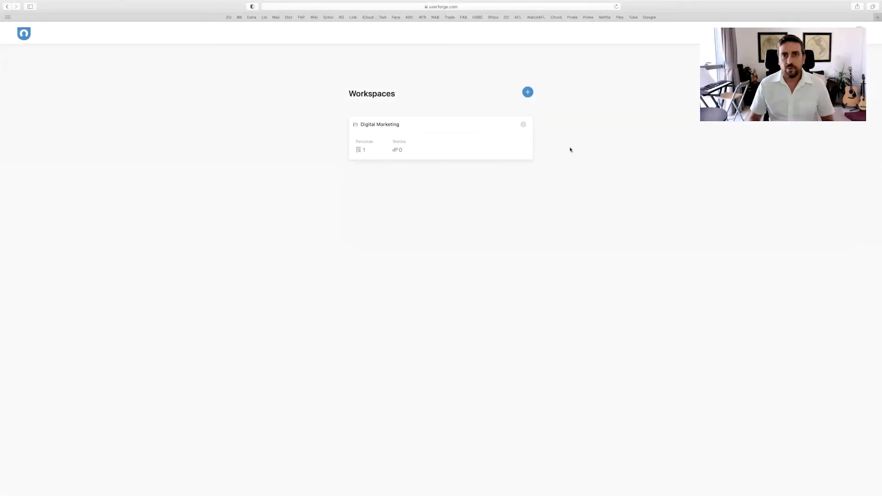
Step: Create a new workspace named "Review AE" and continue with the free starter plan
left_click(528, 92)
type("R")
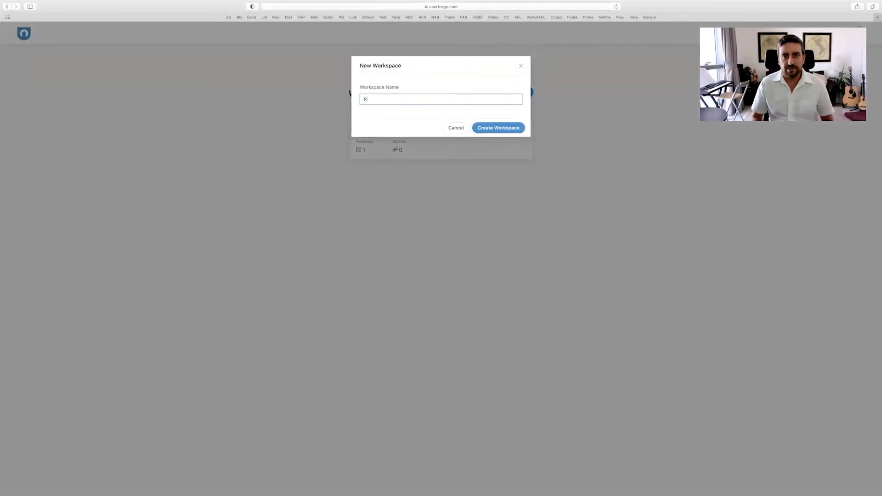
type("eview AE")
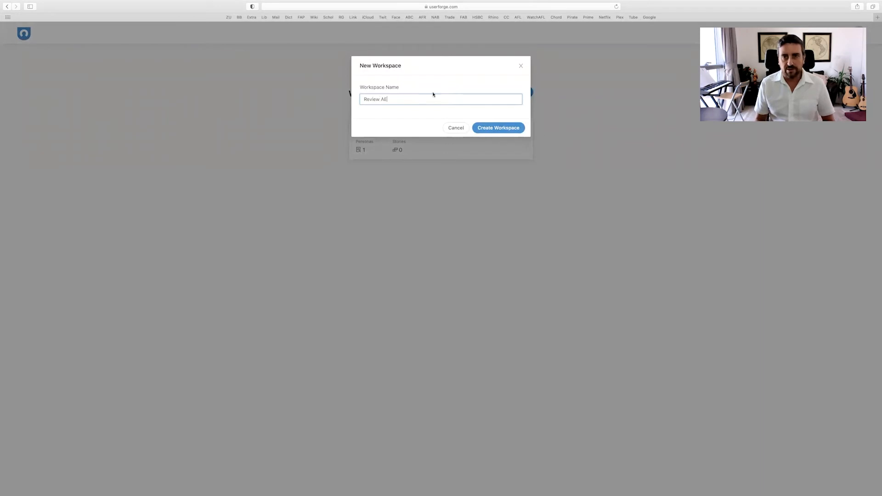
left_click(521, 128)
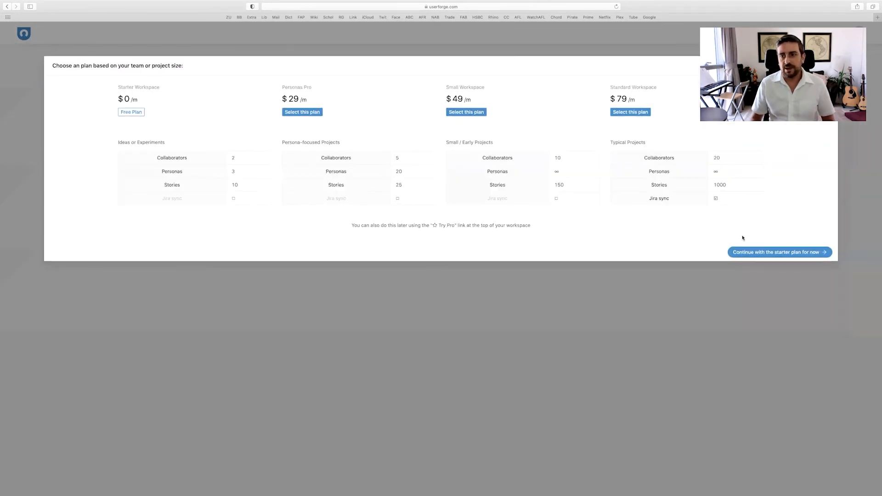
left_click(738, 252)
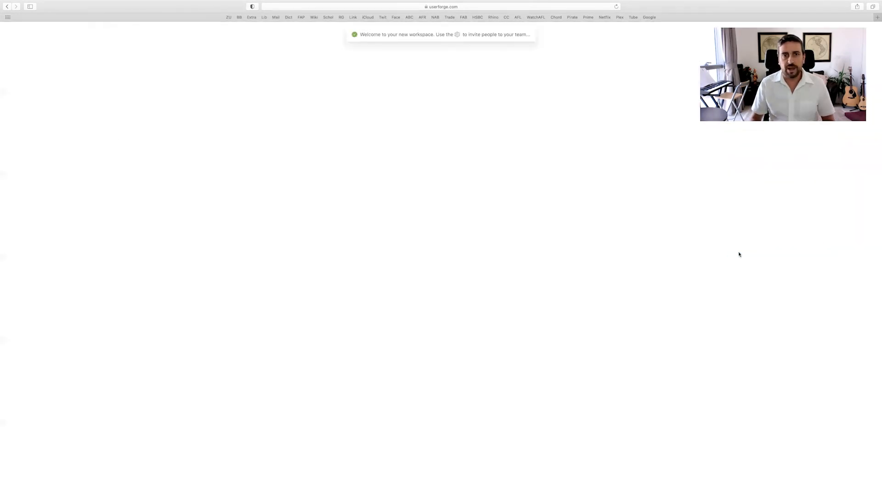
Step: Create a persona for the segment "Expat Fishermen", including the Needs section alongside Quote, Goals and Story
left_click(450, 140)
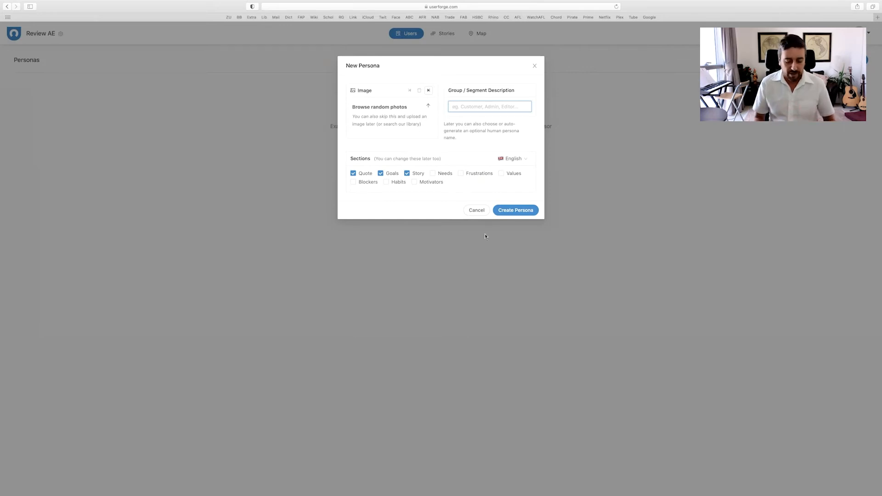
type("Expat")
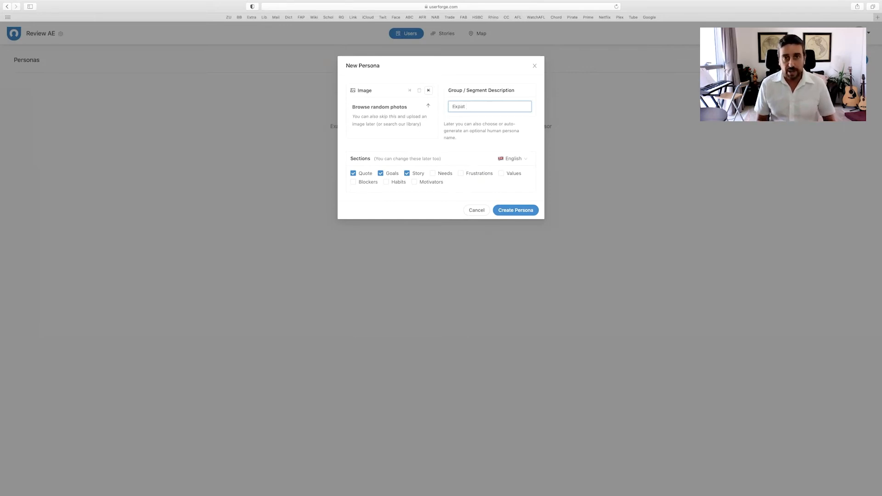
type(" Fishermen")
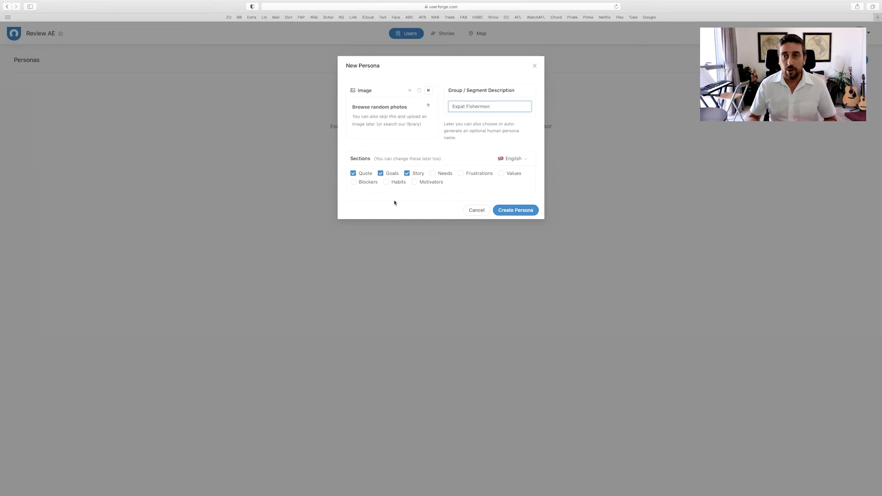
left_click(433, 173)
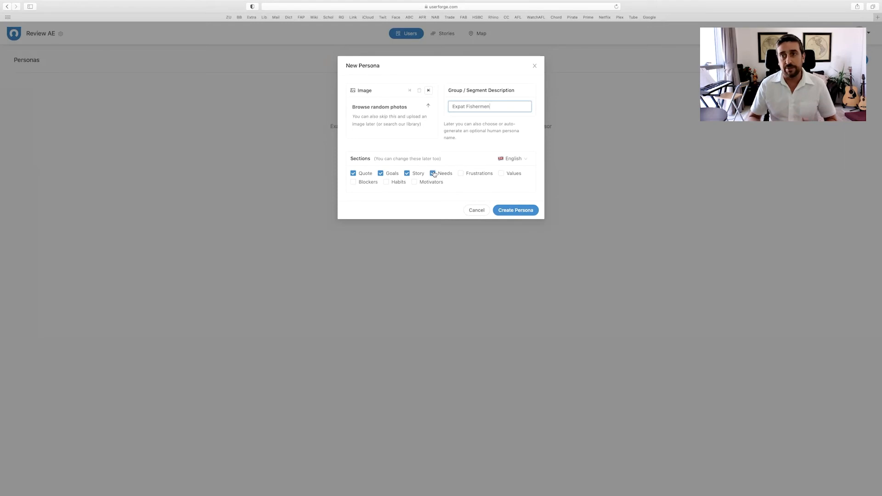
left_click(516, 211)
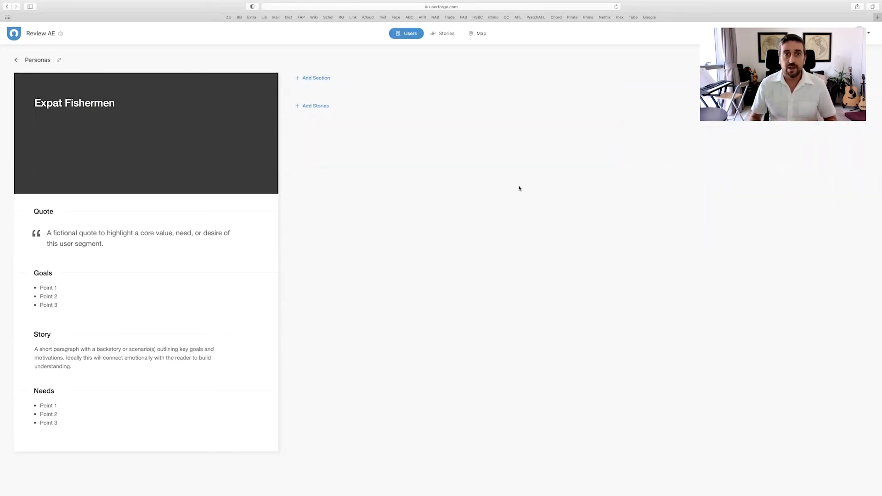
Step: Upload the JPEG photo from the Desktop as the persona's main image and anchor it to the middle
left_click(265, 86)
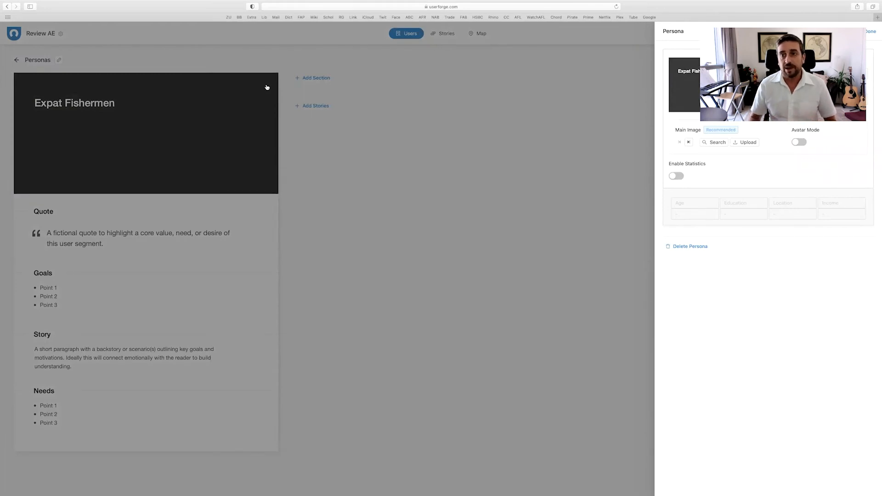
left_click(751, 146)
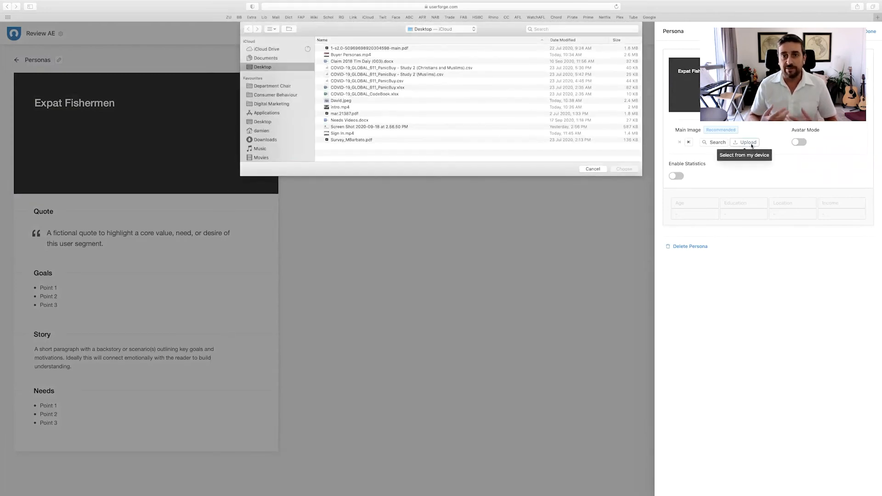
double_click(341, 101)
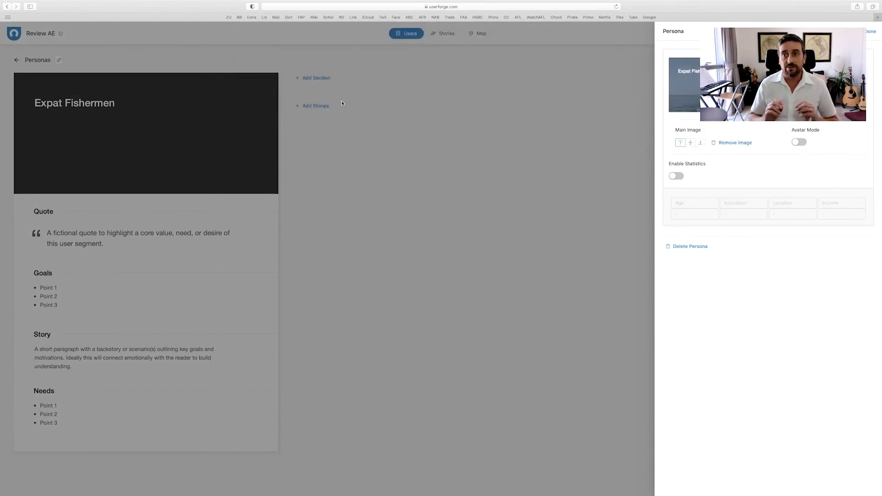
left_click(690, 142)
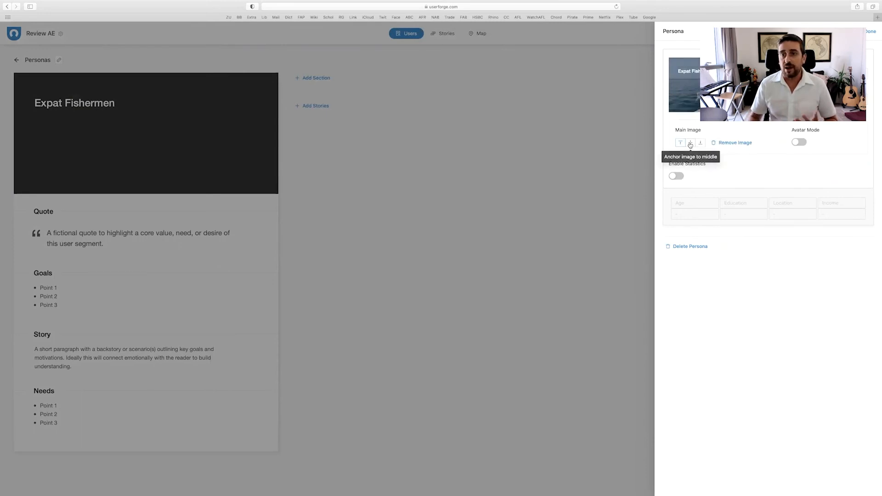
Step: Enable the persona's statistics and set Age to 52 and Education to Master
left_click(682, 175)
left_click(687, 215)
left_click_drag(686, 214, 653, 211)
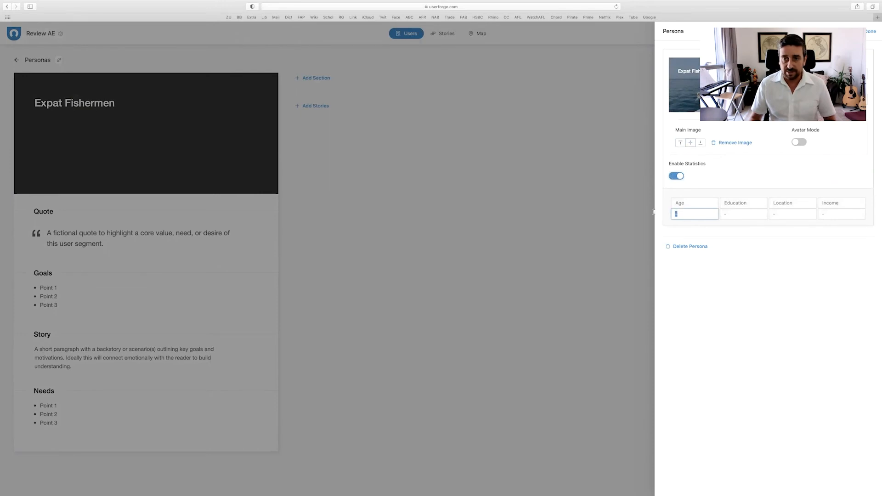
type("52")
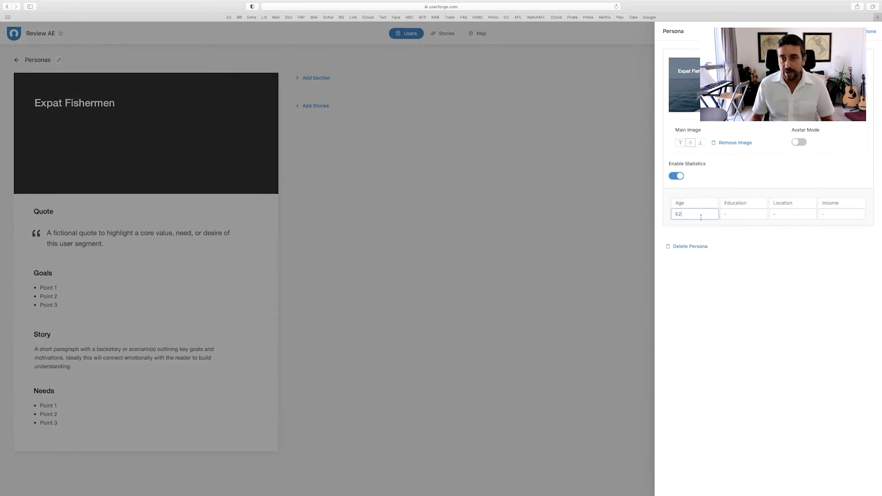
key("Tab")
type("Master")
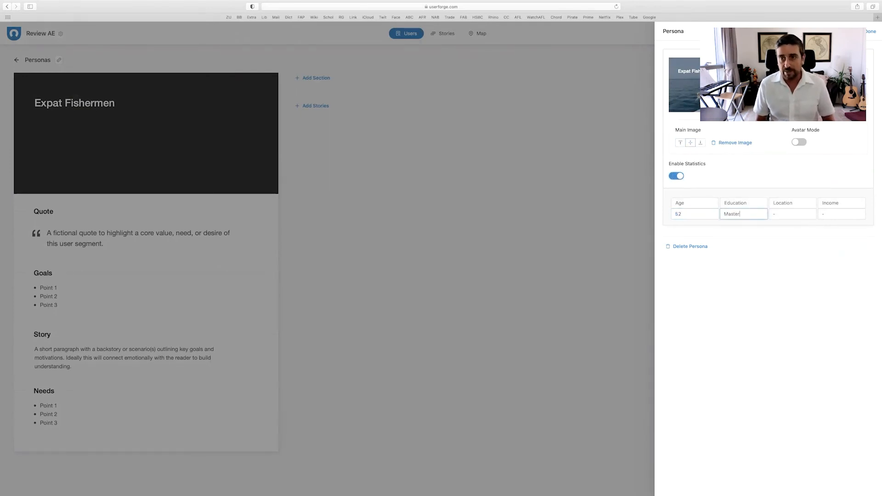
Step: Set the persona's Location statistic to Abu Dhabi
key("Tab")
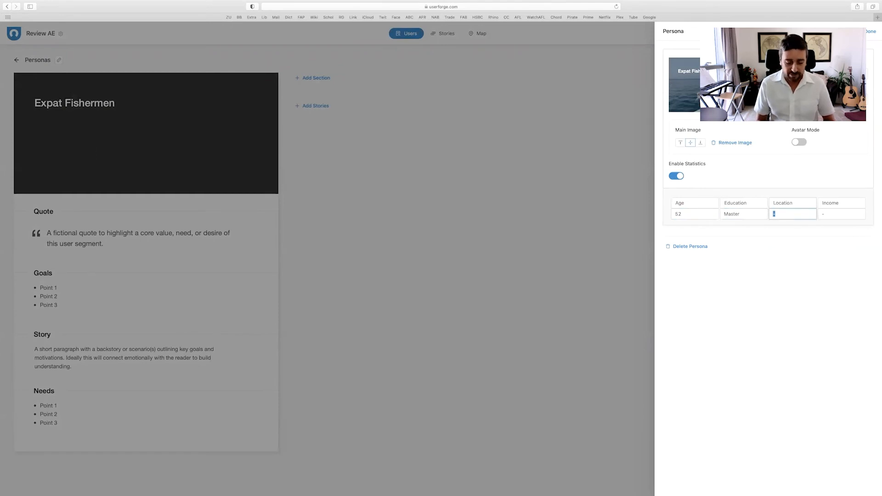
type("Masters")
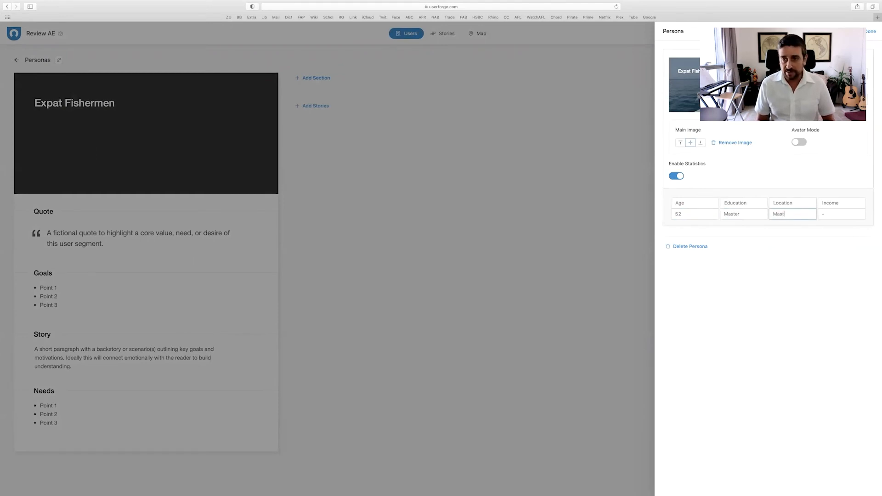
key("BackSpace")
key("BackSpace")
key("BackSpace")
key("BackSpace")
key("BackSpace")
key("BackSpace")
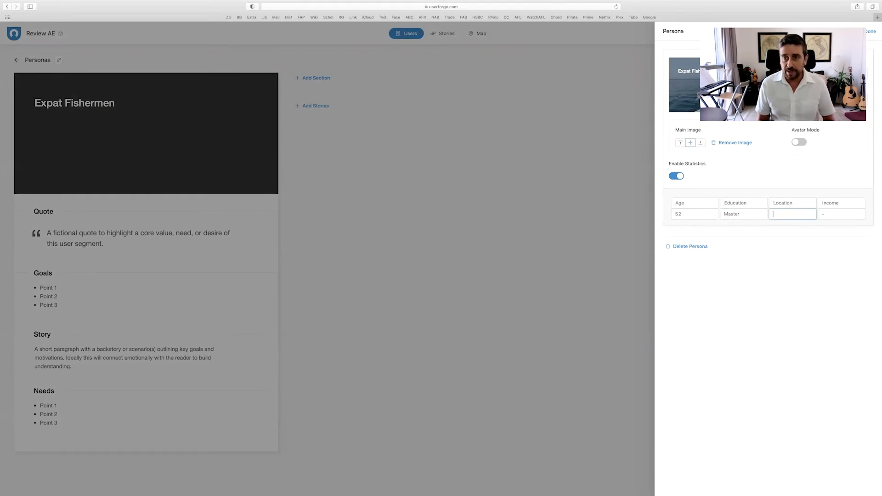
type("Abu Dhabi")
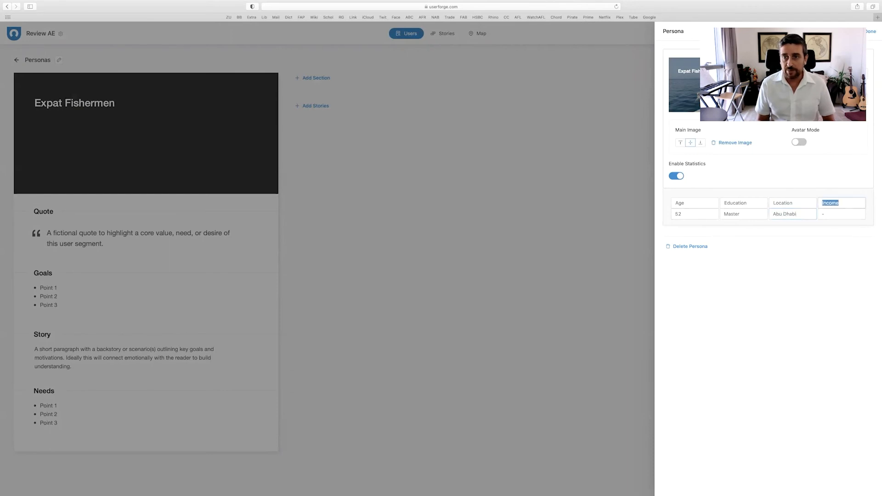
Step: Set the persona's Income statistic to 30,000 and finish editing the persona header
key("Tab")
key("Tab")
type("30")
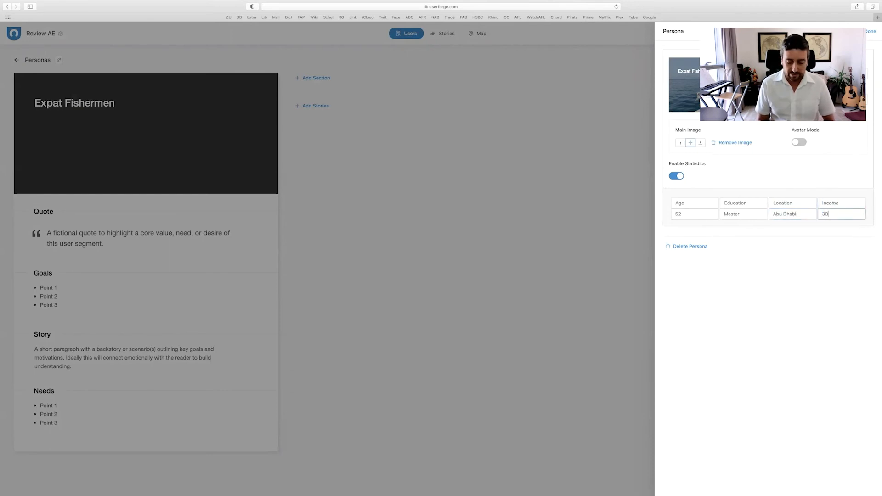
type(",00")
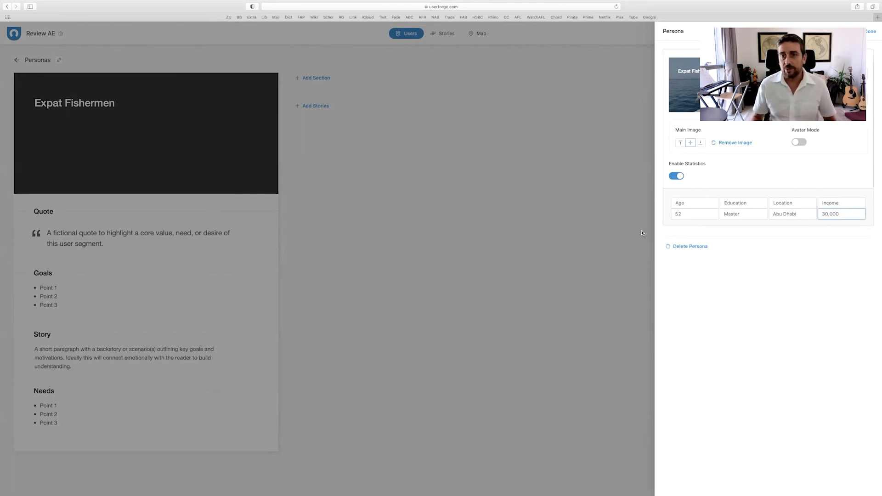
left_click(871, 31)
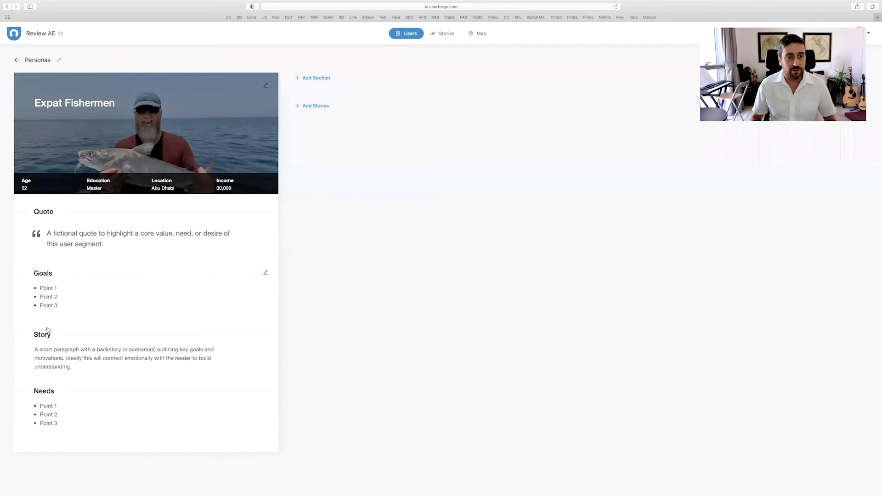
Step: Open the quote for editing, then examine the completed Expat Fisherman persona in the Digital Marketing workspace, including its quote, goals, story and needs
left_click(265, 212)
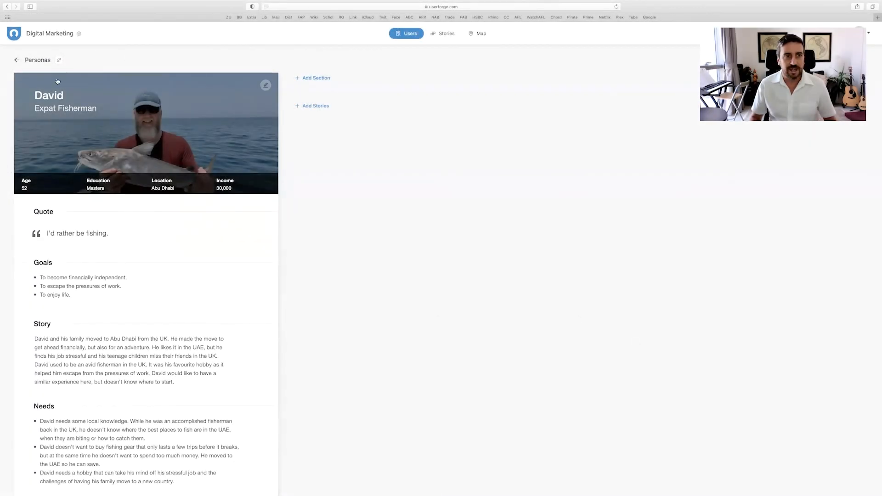
scroll(71, 115, "down", 1)
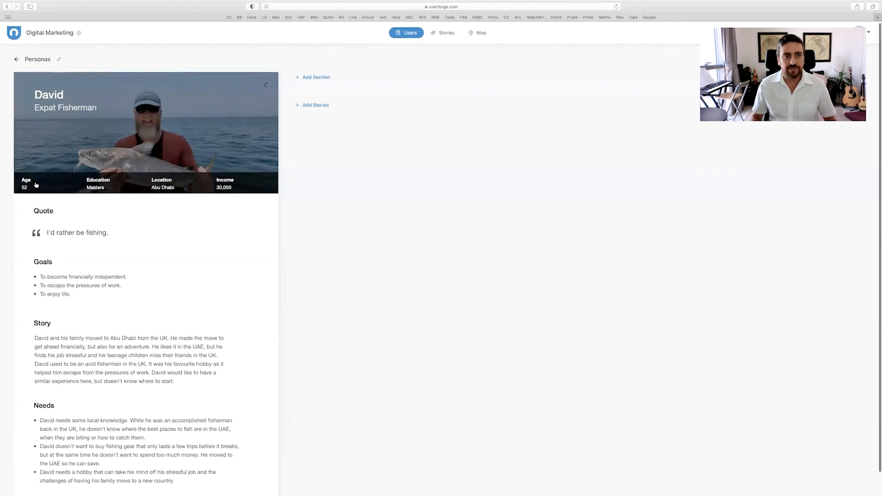
scroll(219, 216, "down", 2)
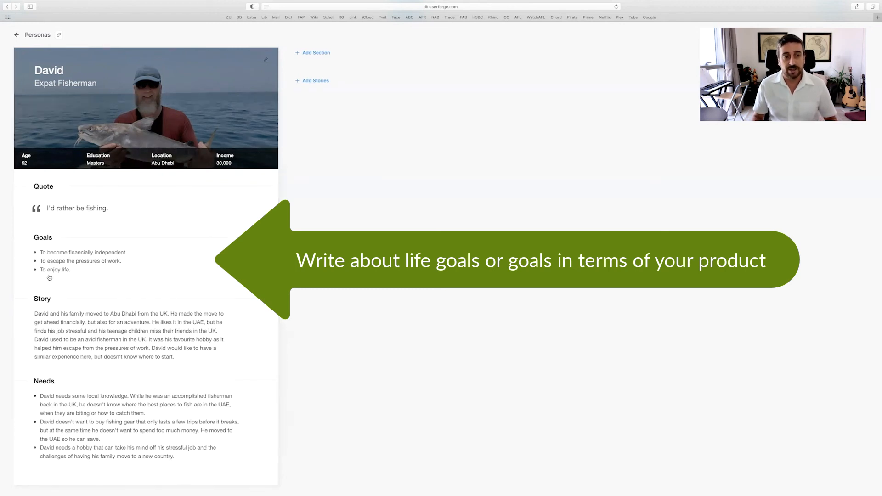
scroll(112, 274, "up", 1)
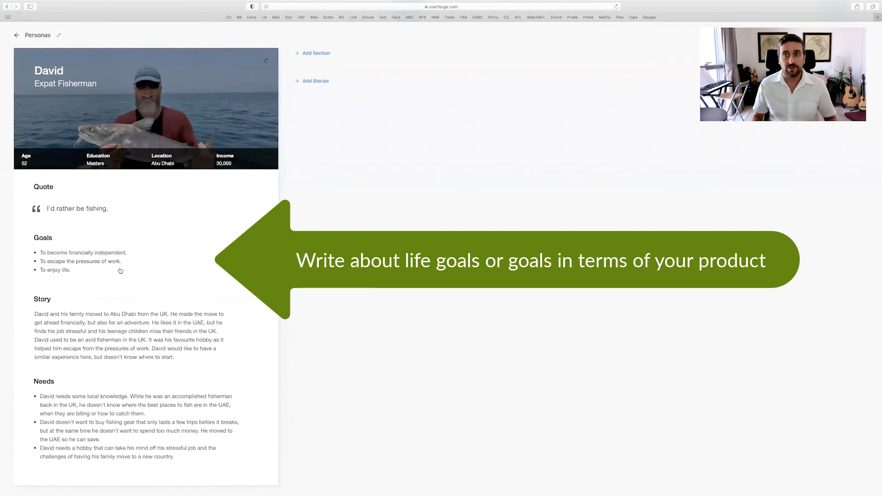
scroll(118, 275, "up", 1)
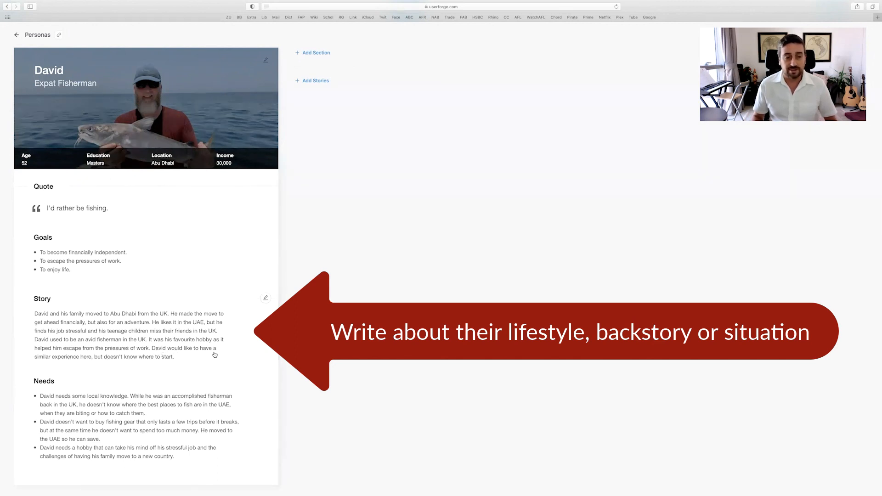
scroll(215, 354, "down", 1)
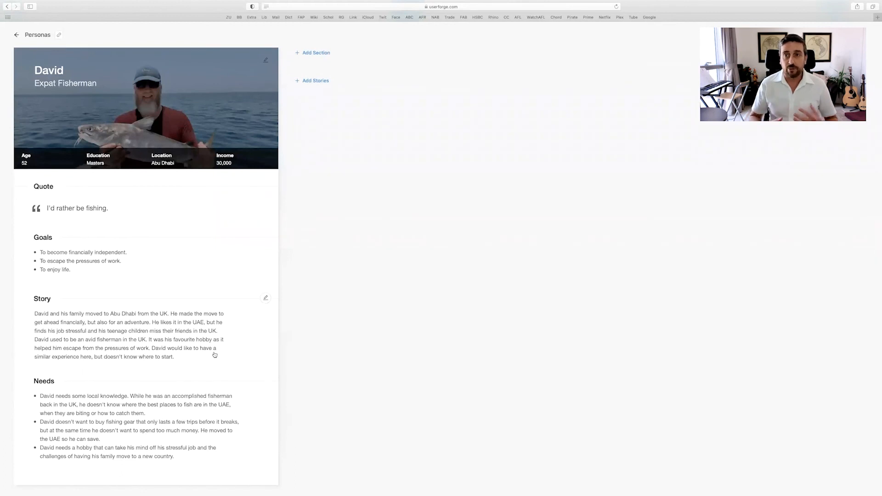